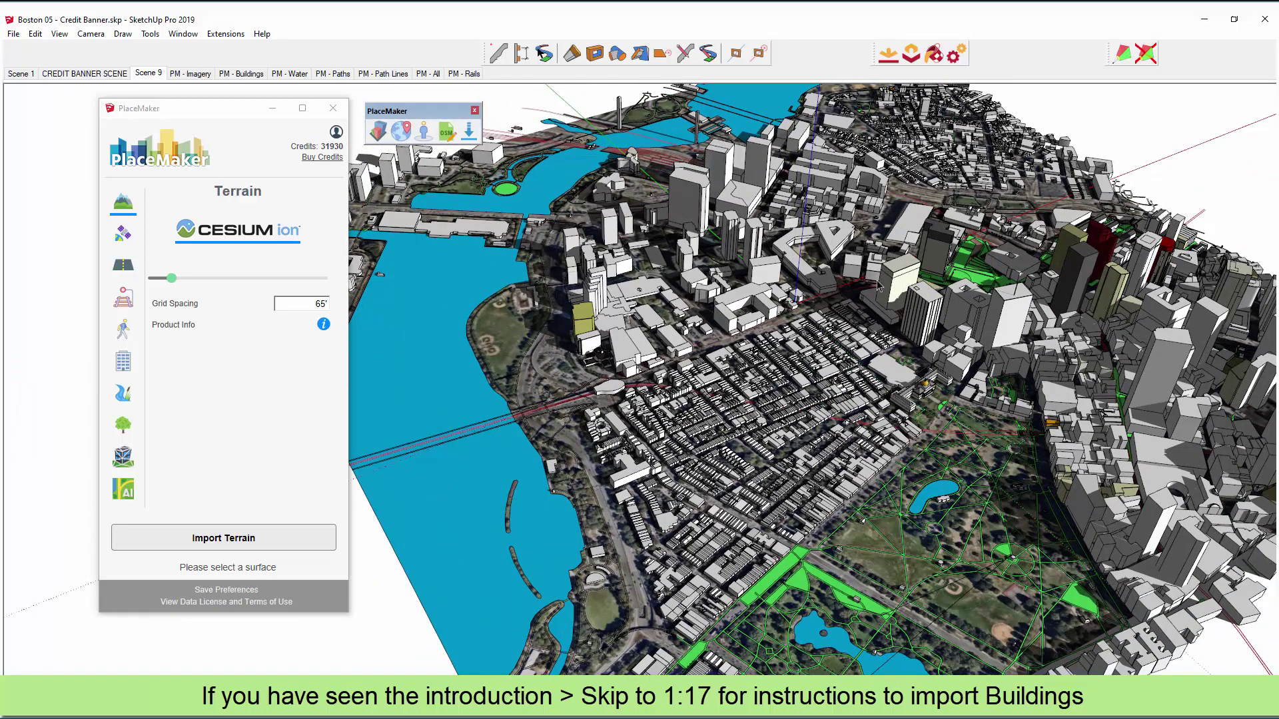
Orbit around the Boston model to view the downtown towers and river from several angles
middle_click_drag(963, 321, 565, 267)
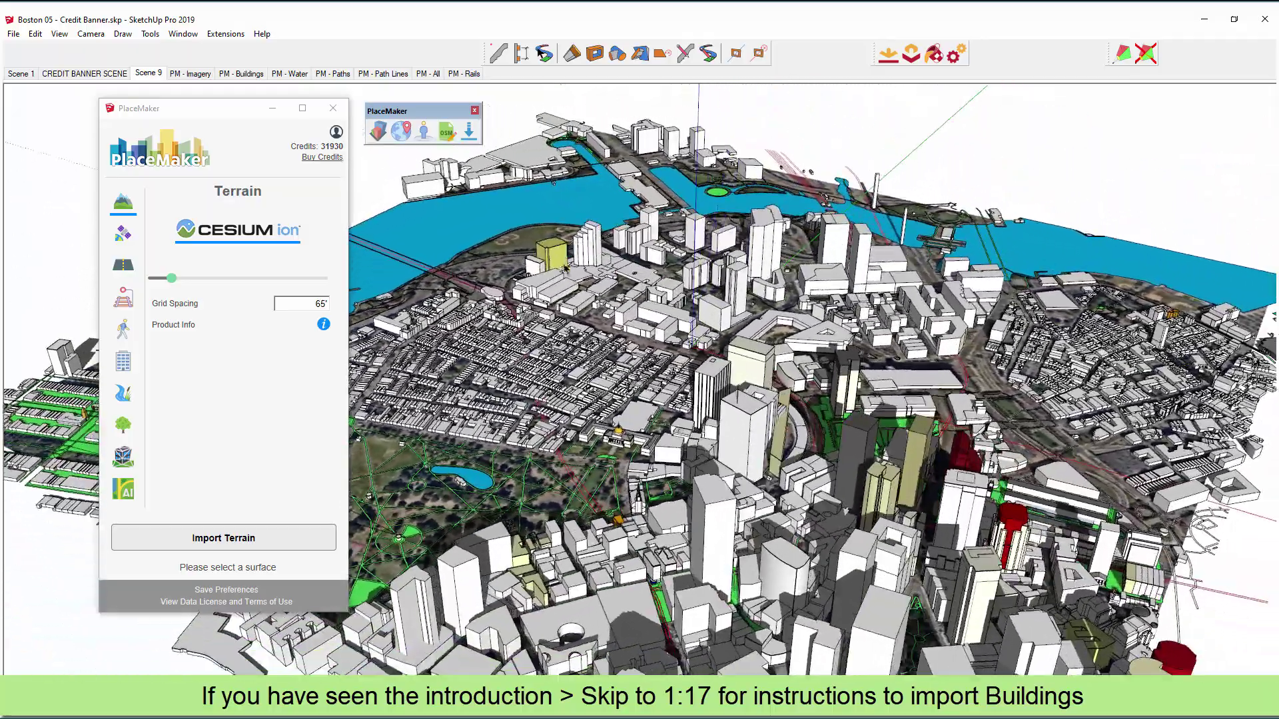
middle_click_drag(766, 511, 574, 598)
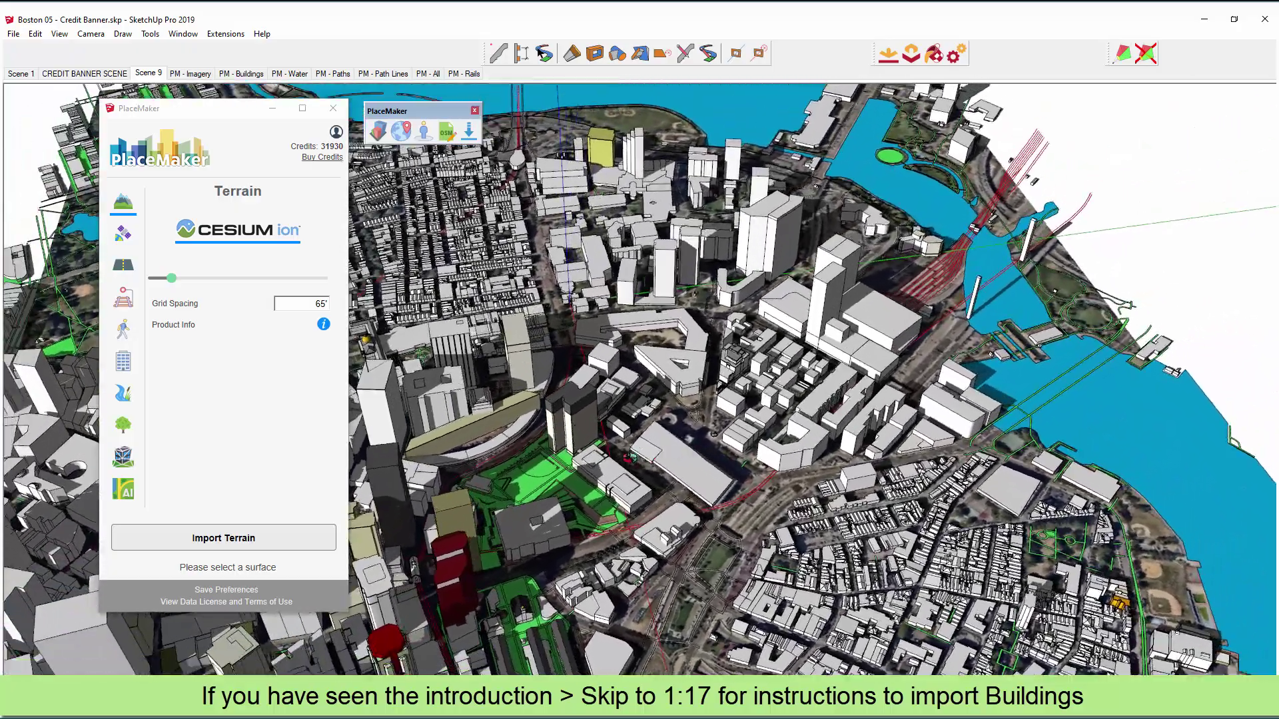
middle_click_drag(733, 320, 661, 322)
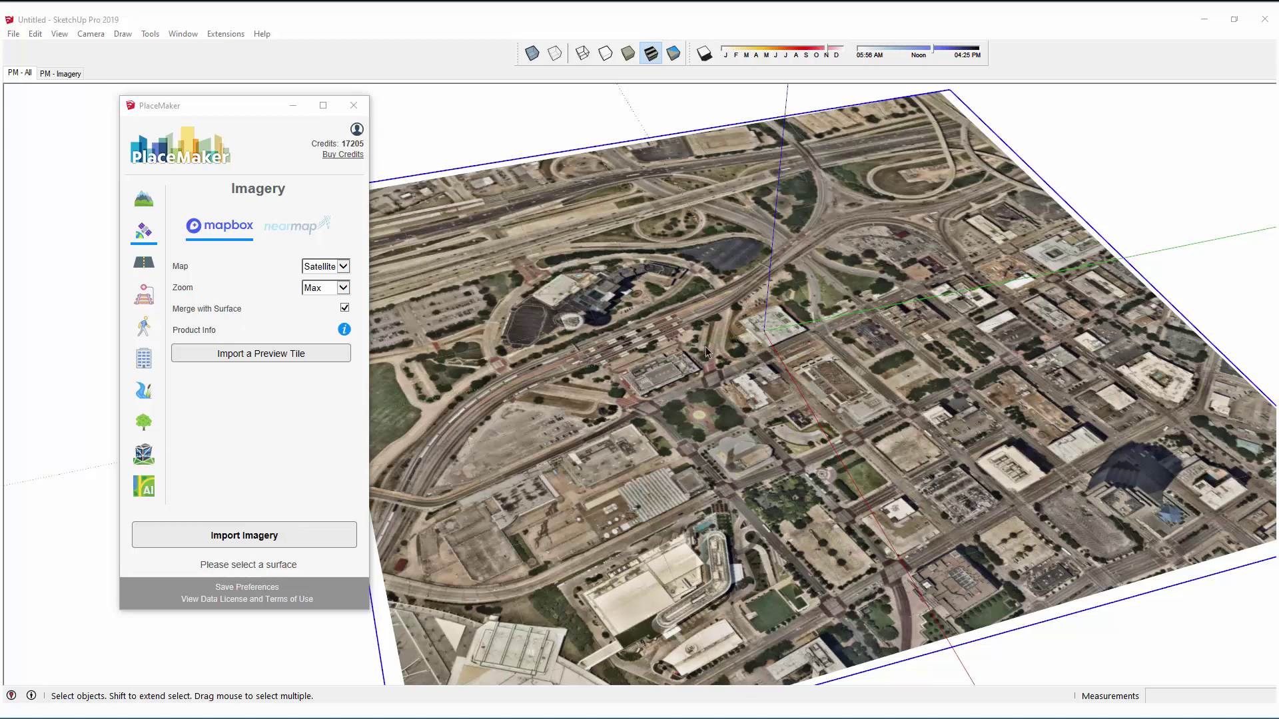
Open PlaceMaker's building import options, compare the Microsoft and OSM sources, and leave OSM selected
left_click(150, 358)
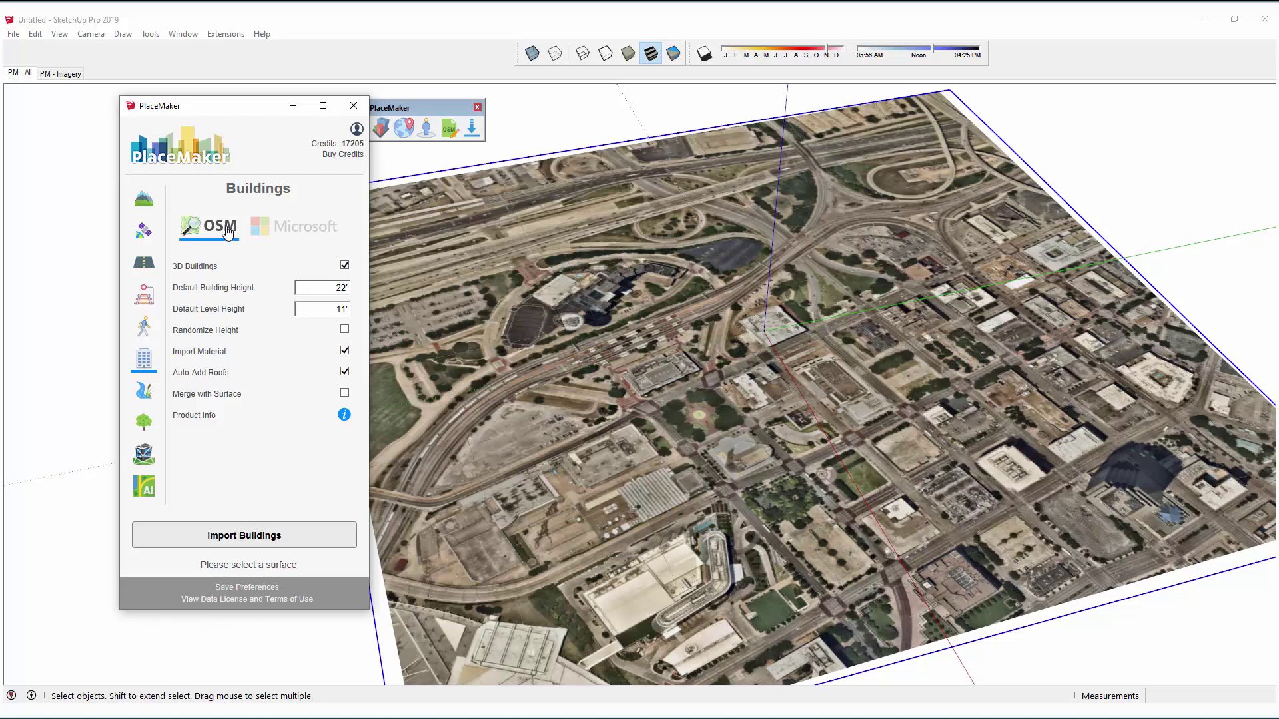
left_click(260, 230)
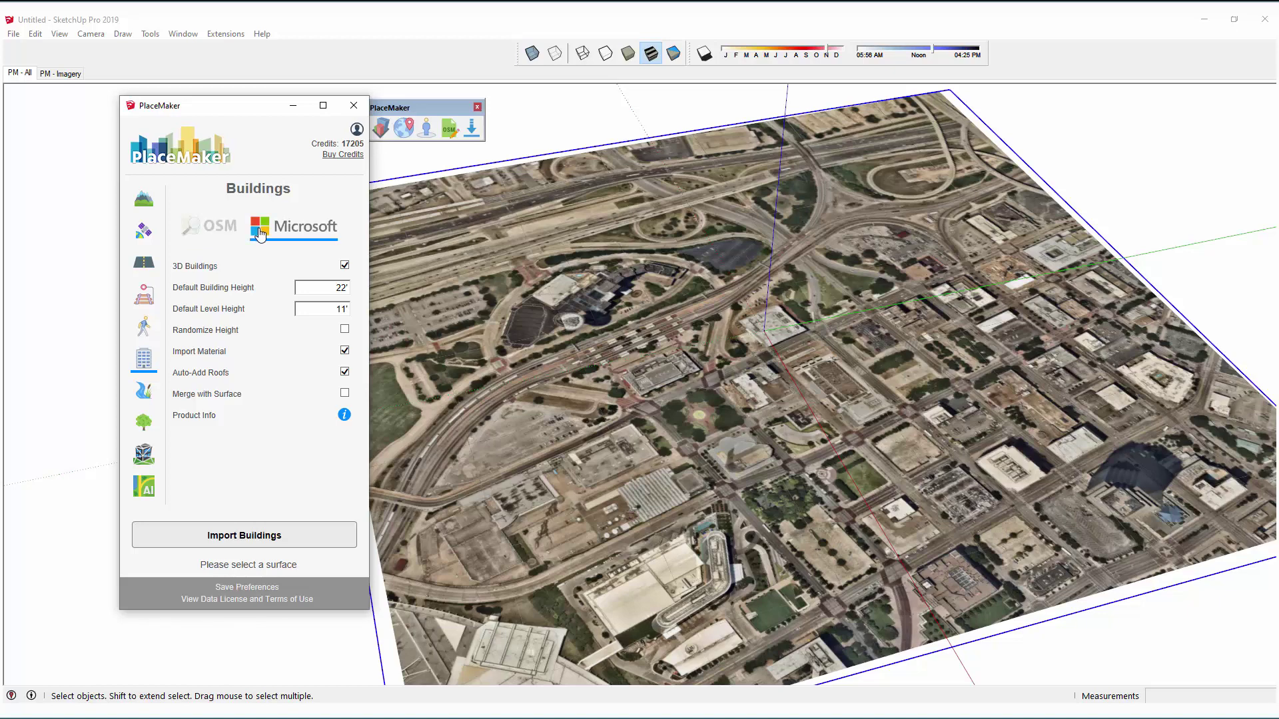
left_click(212, 229)
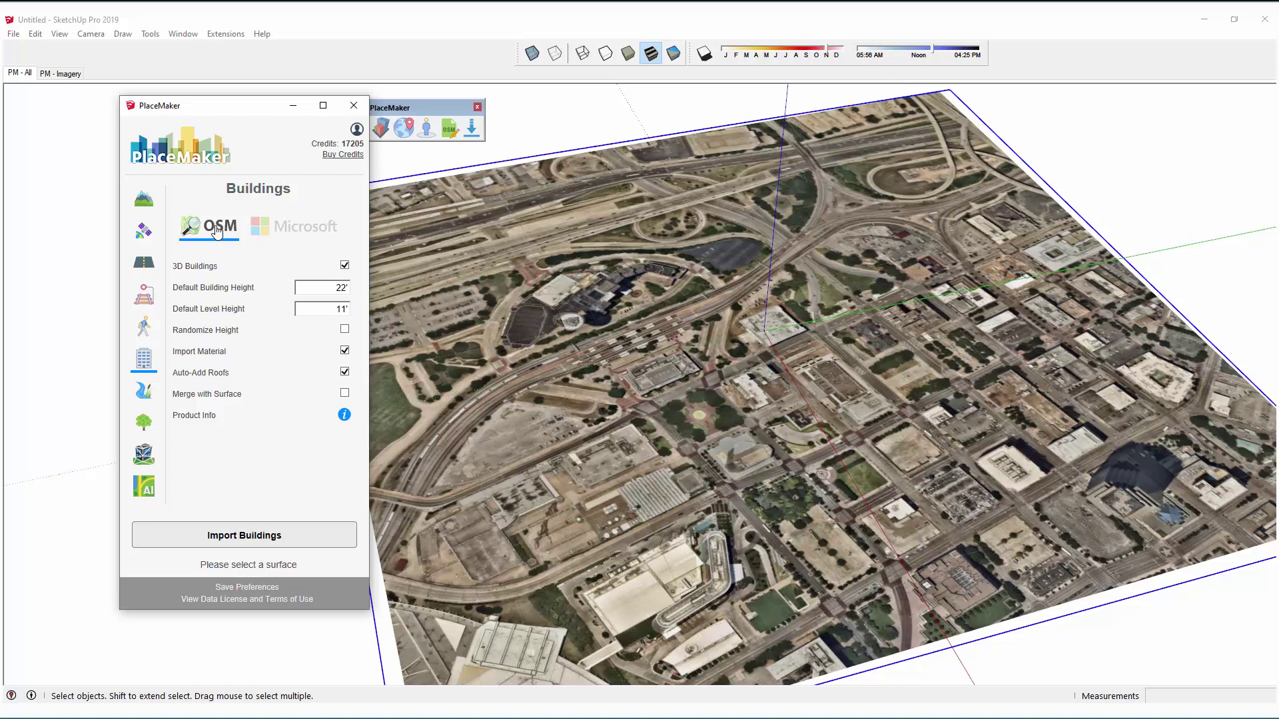
left_click(287, 228)
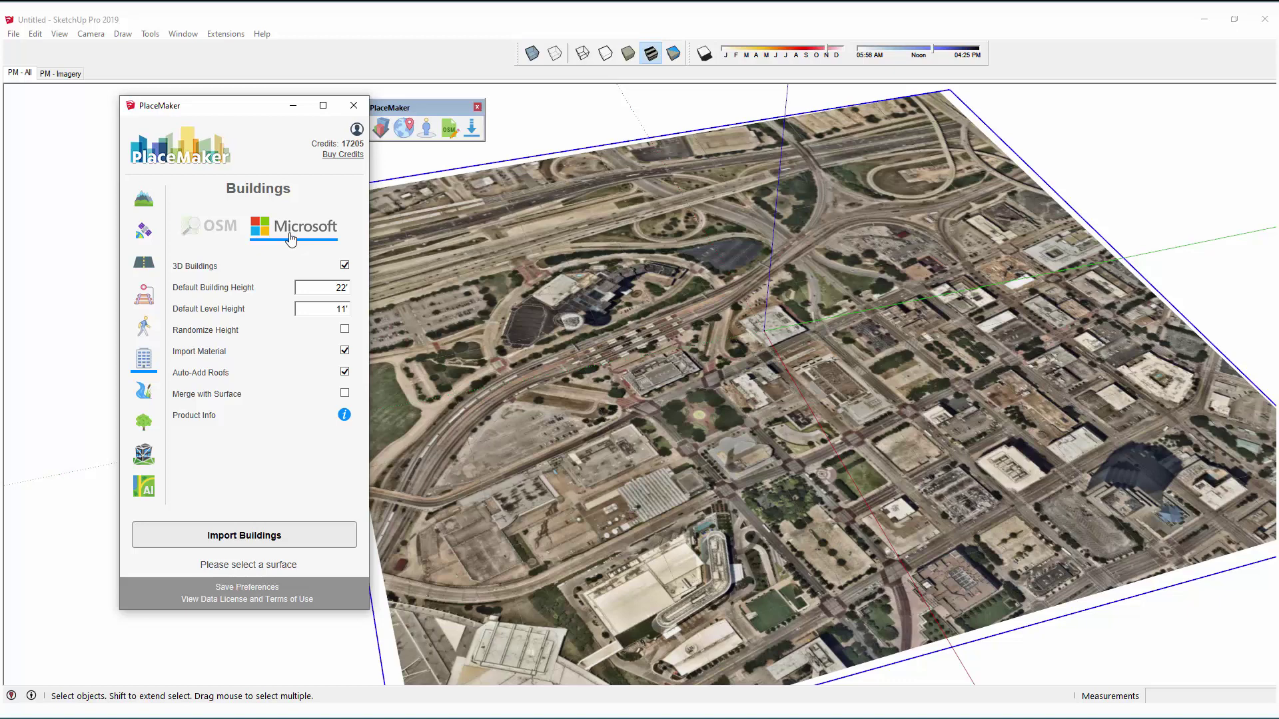
left_click(218, 241)
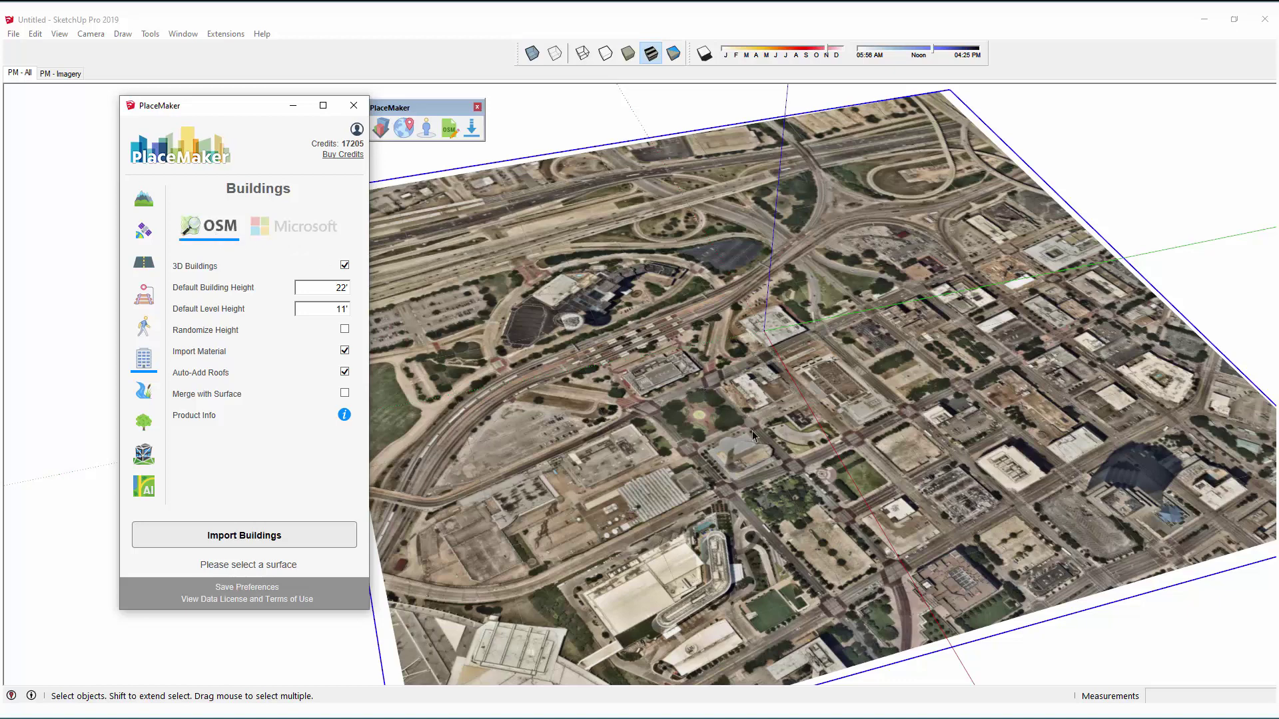
Import the OSM buildings, confirm the 7-credit order, and orbit around the new buildings
left_click_drag(220, 107, 178, 105)
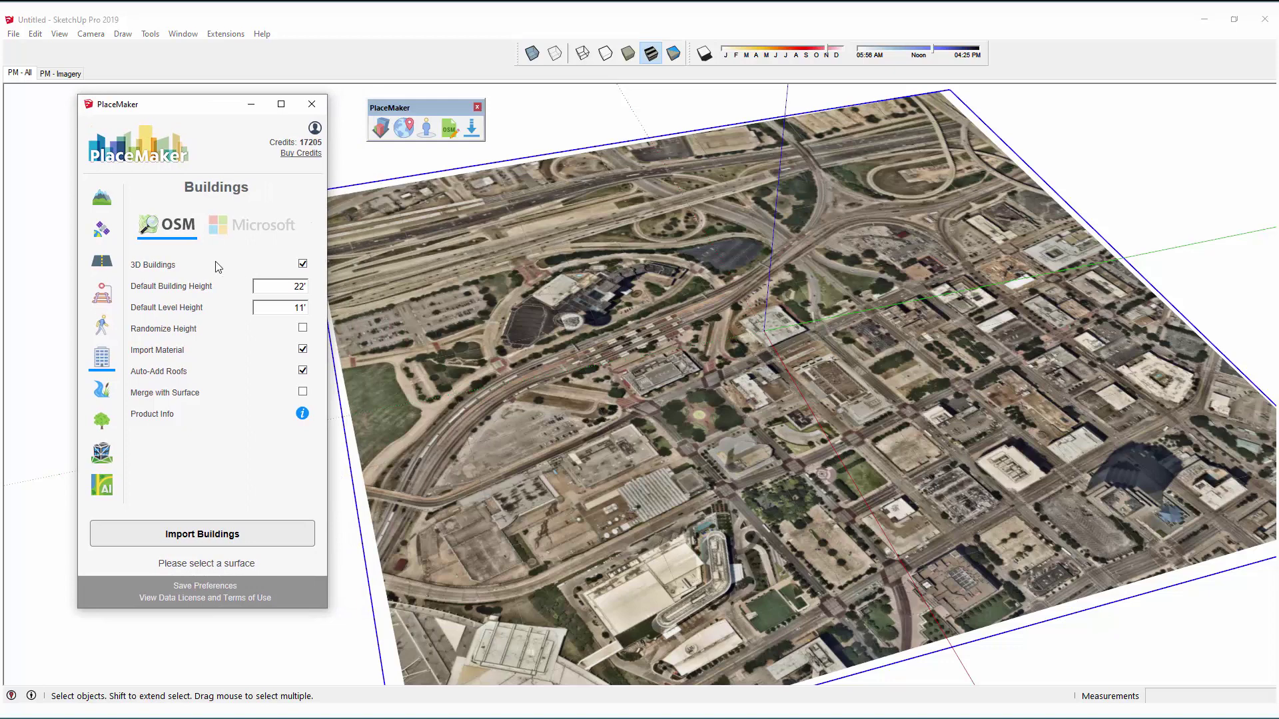
left_click(216, 537)
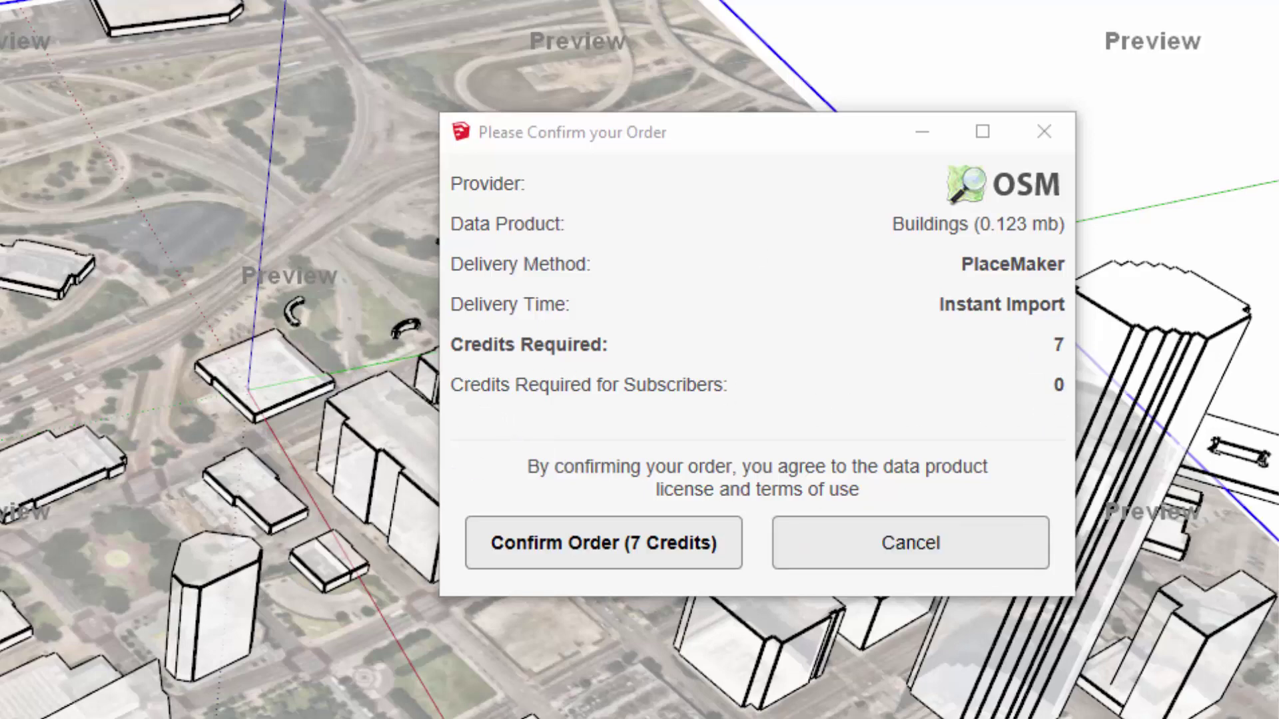
left_click(609, 563)
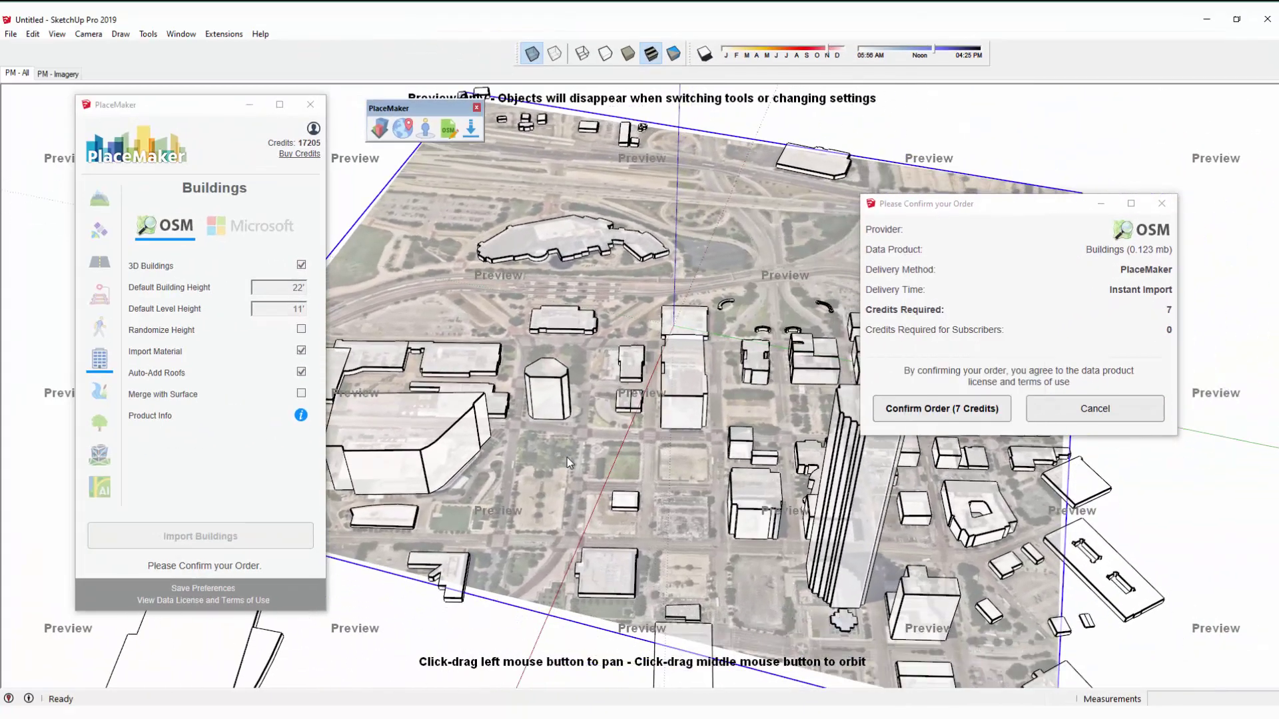
left_click_drag(566, 456, 575, 458)
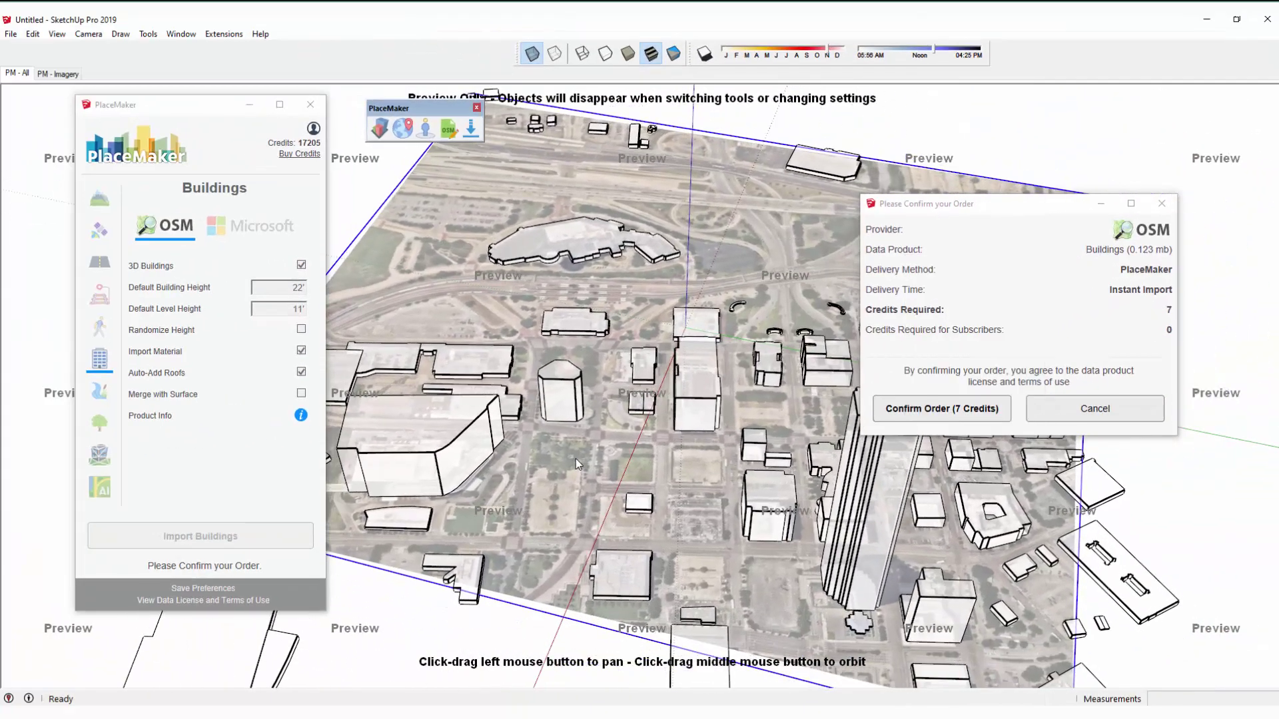
left_click(913, 412)
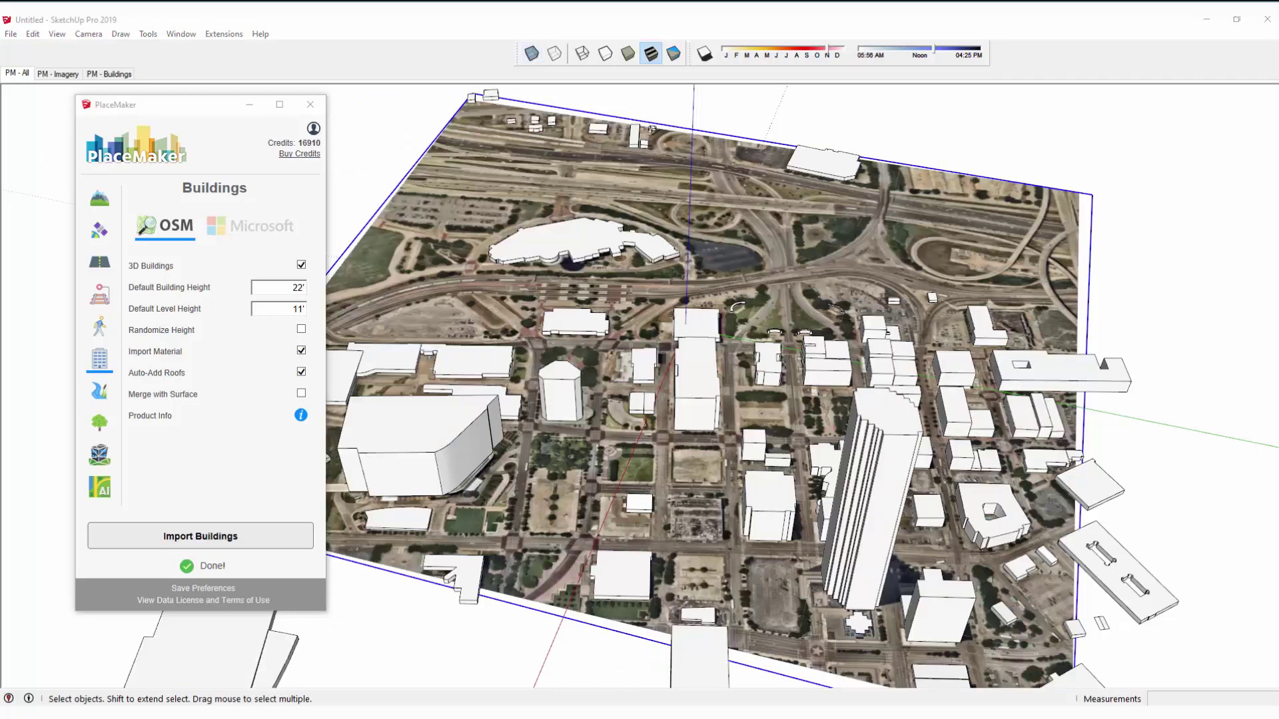
middle_click_drag(473, 317, 959, 317)
scroll(902, 417, "up", 2)
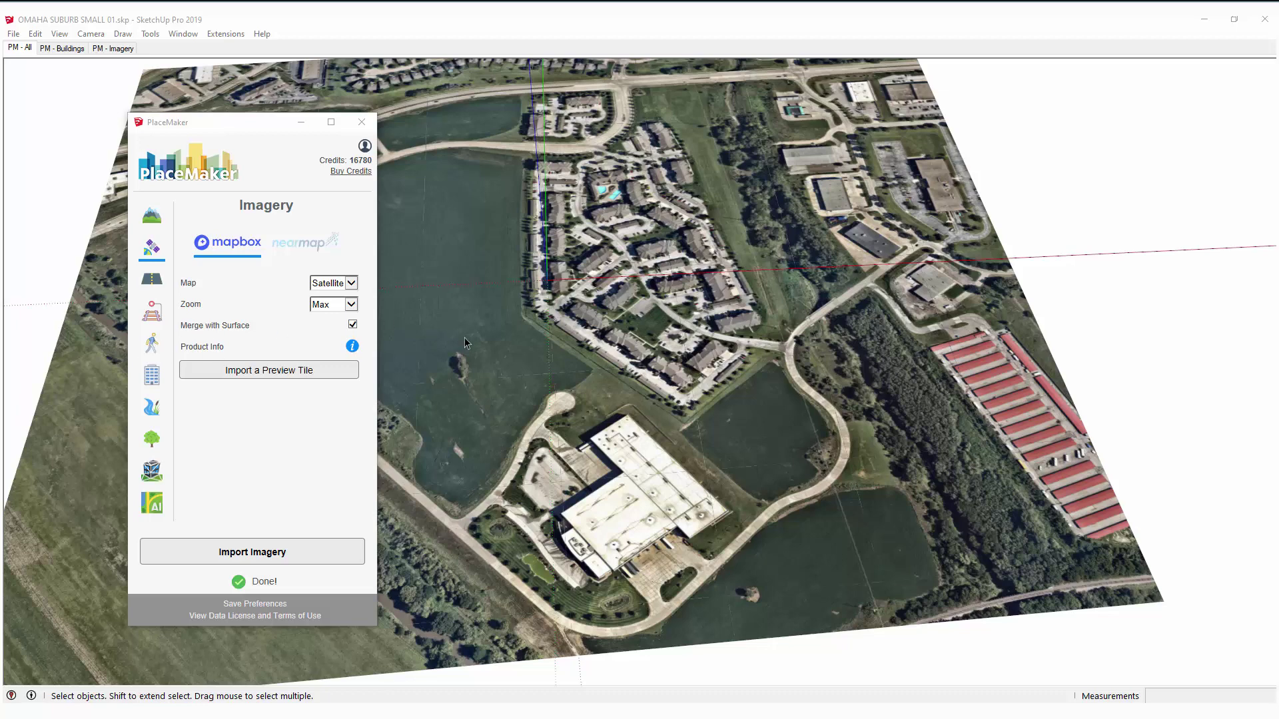
Select the Omaha aerial imagery surface as the import target and set the building source to OSM
left_click(152, 375)
middle_click_drag(513, 385, 686, 413, "shift")
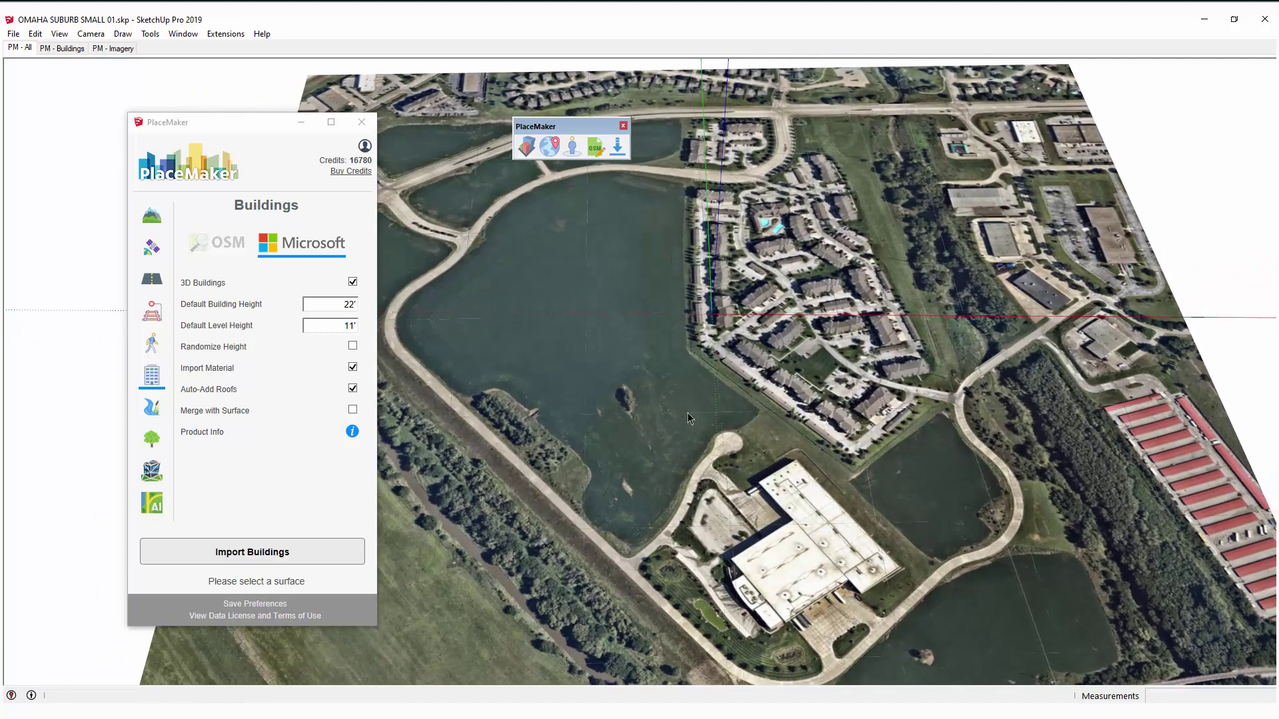
left_click(831, 356)
scroll(830, 356, "down", 1)
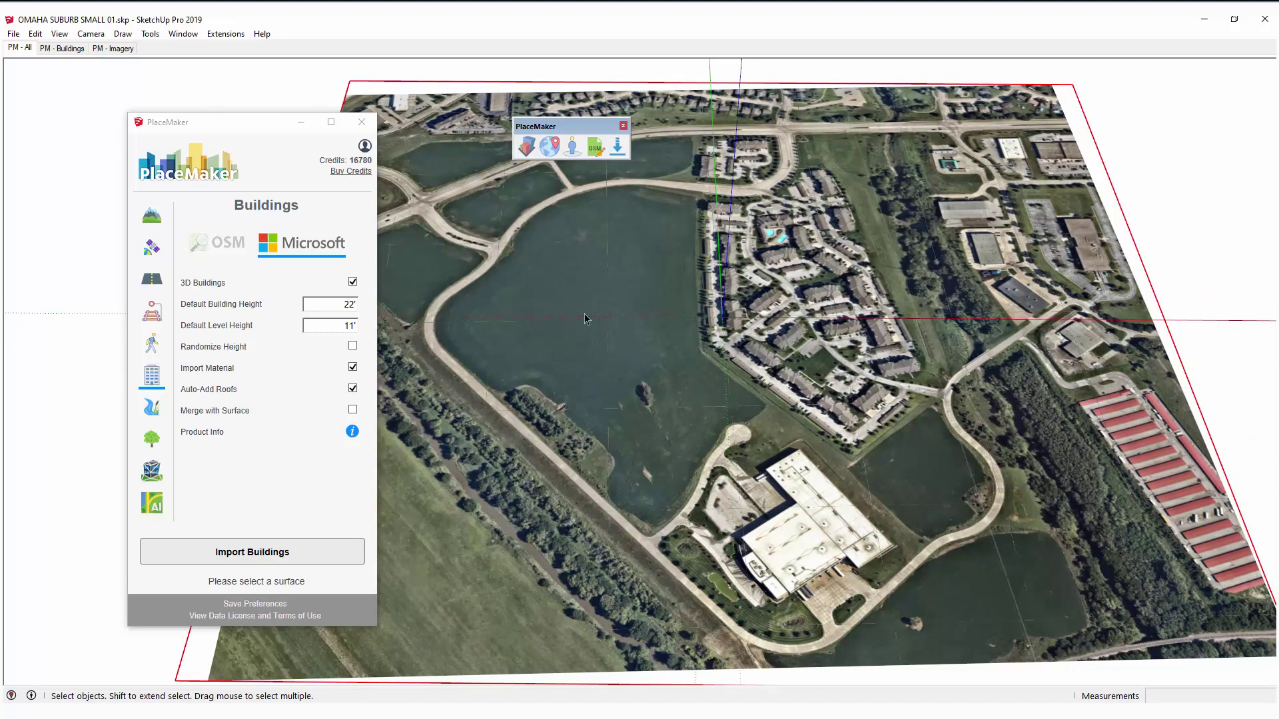
left_click(211, 249)
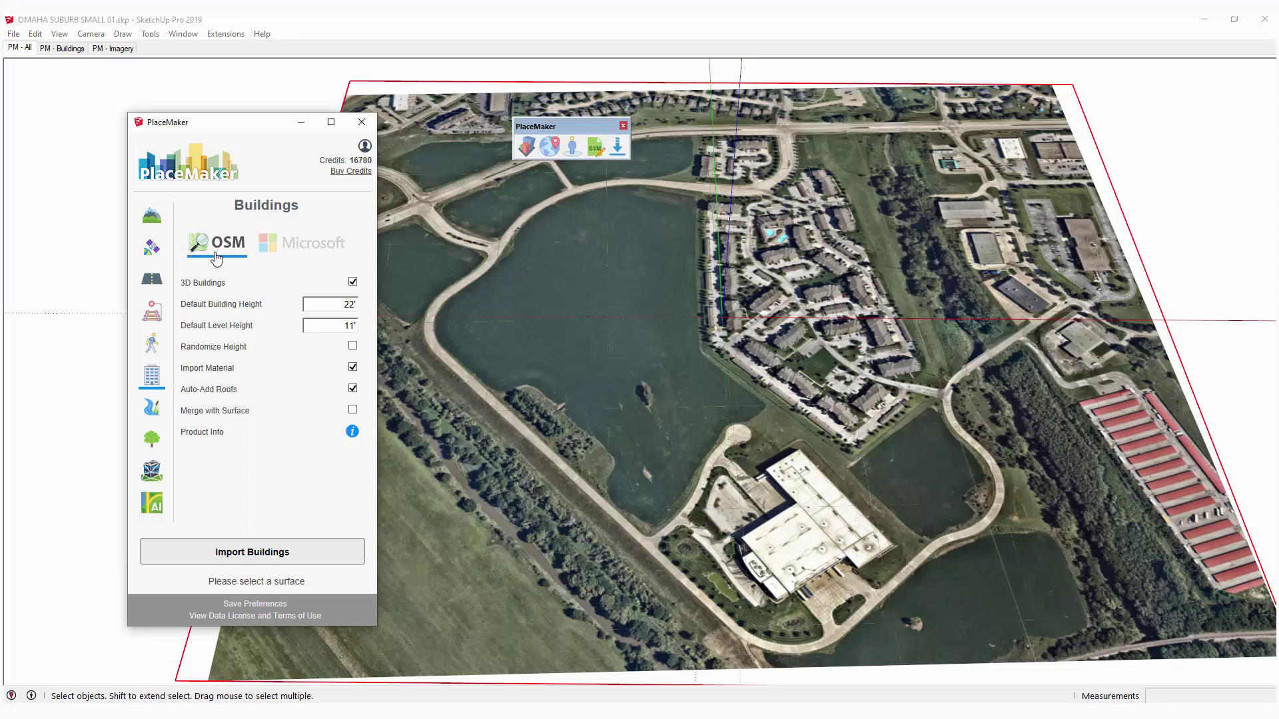
Start the OSM buildings import, accepting the cached data, and move the order dialog aside
left_click(297, 561)
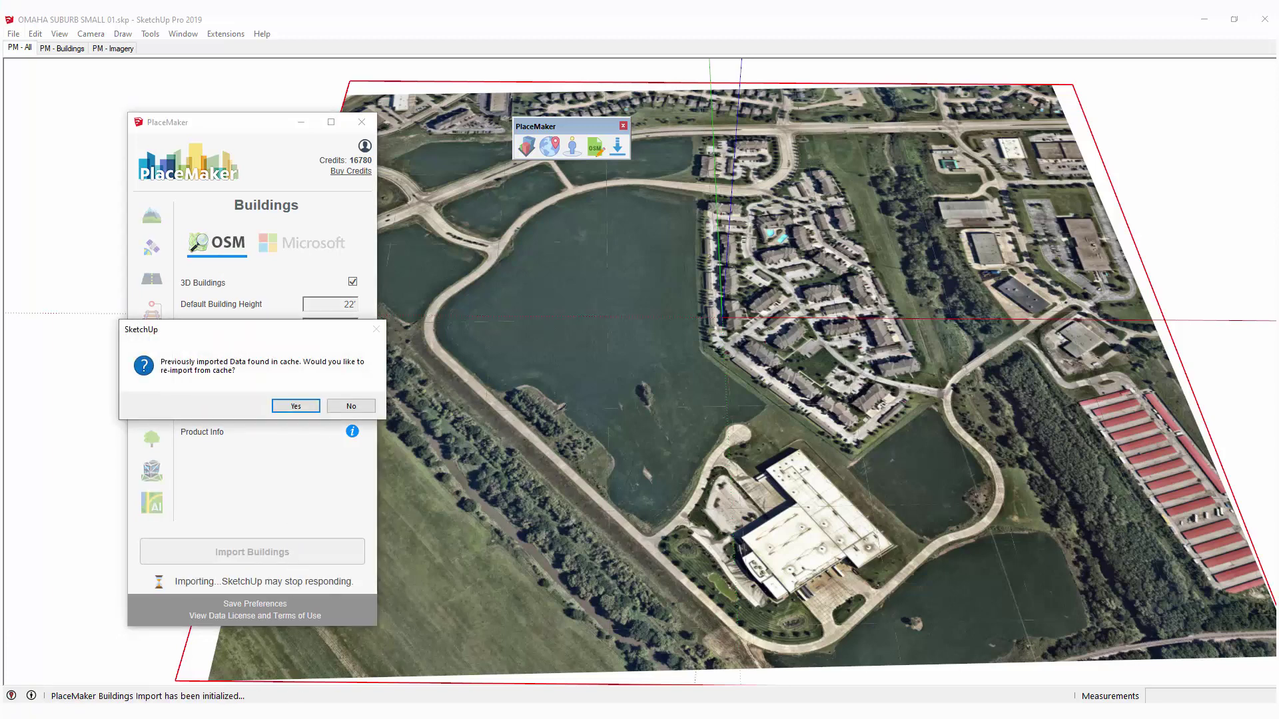
key("Return")
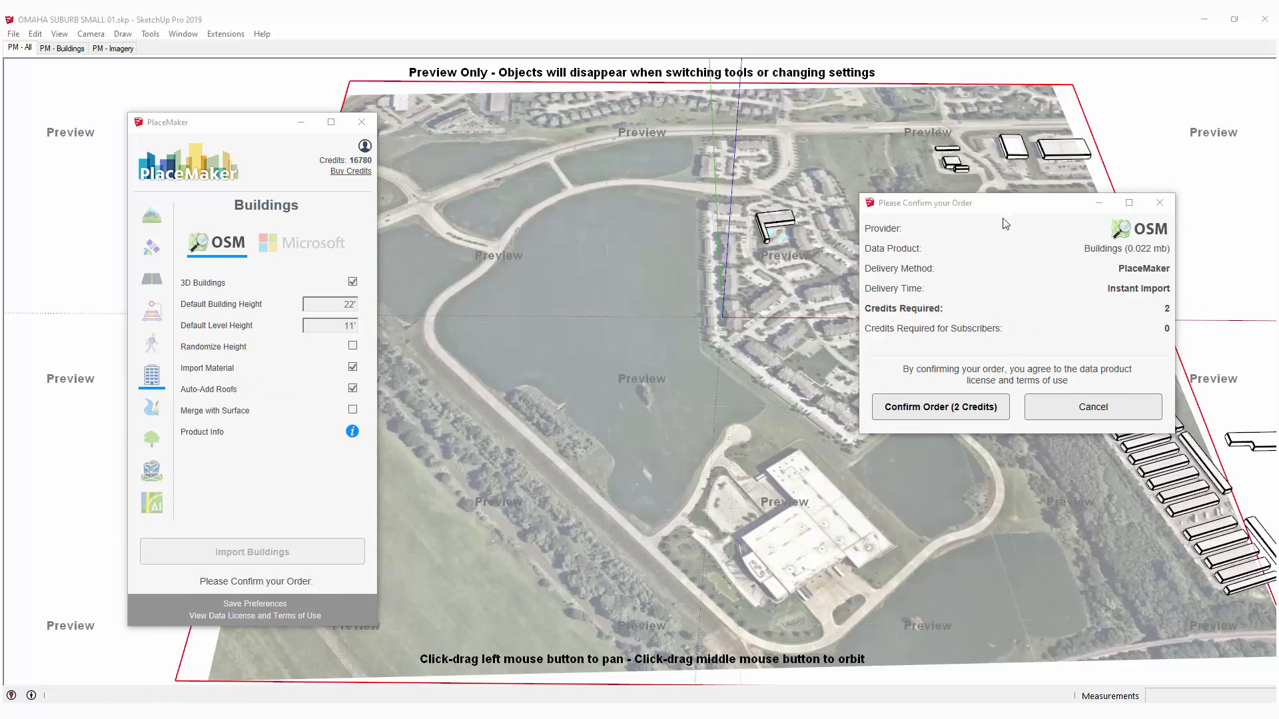
left_click_drag(1000, 203, 145, 147)
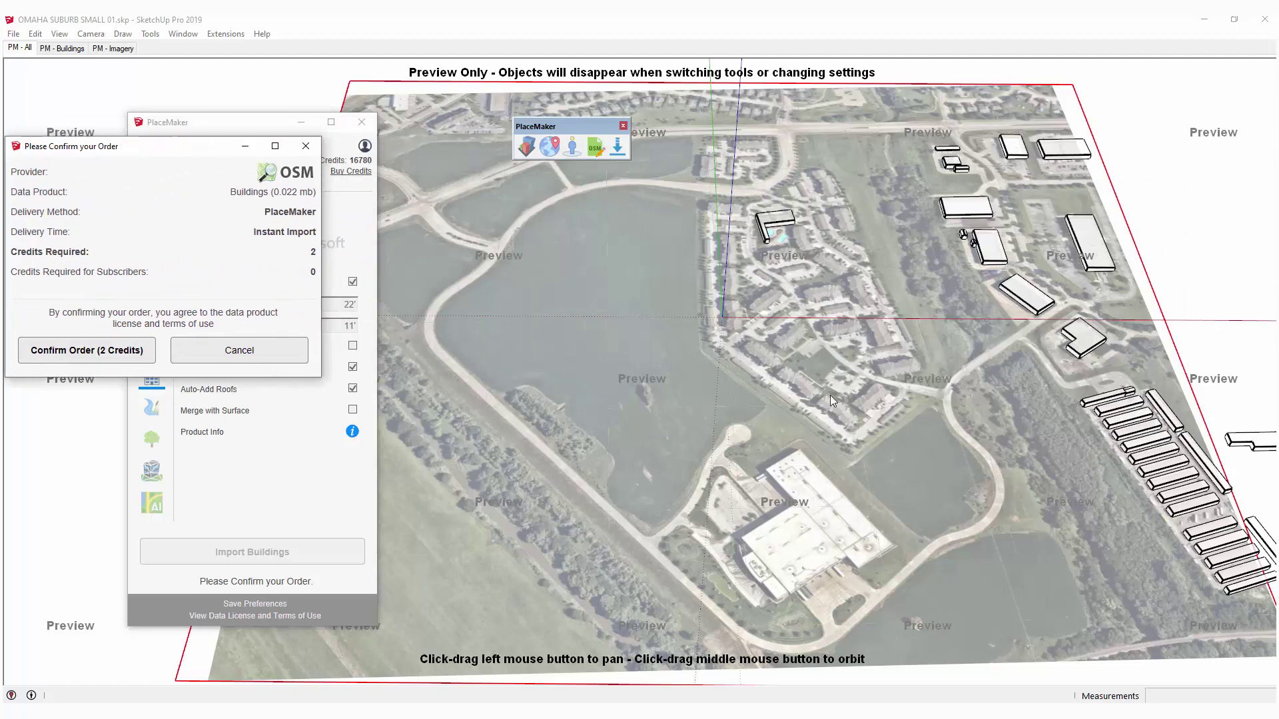
Inspect the OSM preview buildings around the aerial site, then cancel the 2-credit order
right_click(928, 443)
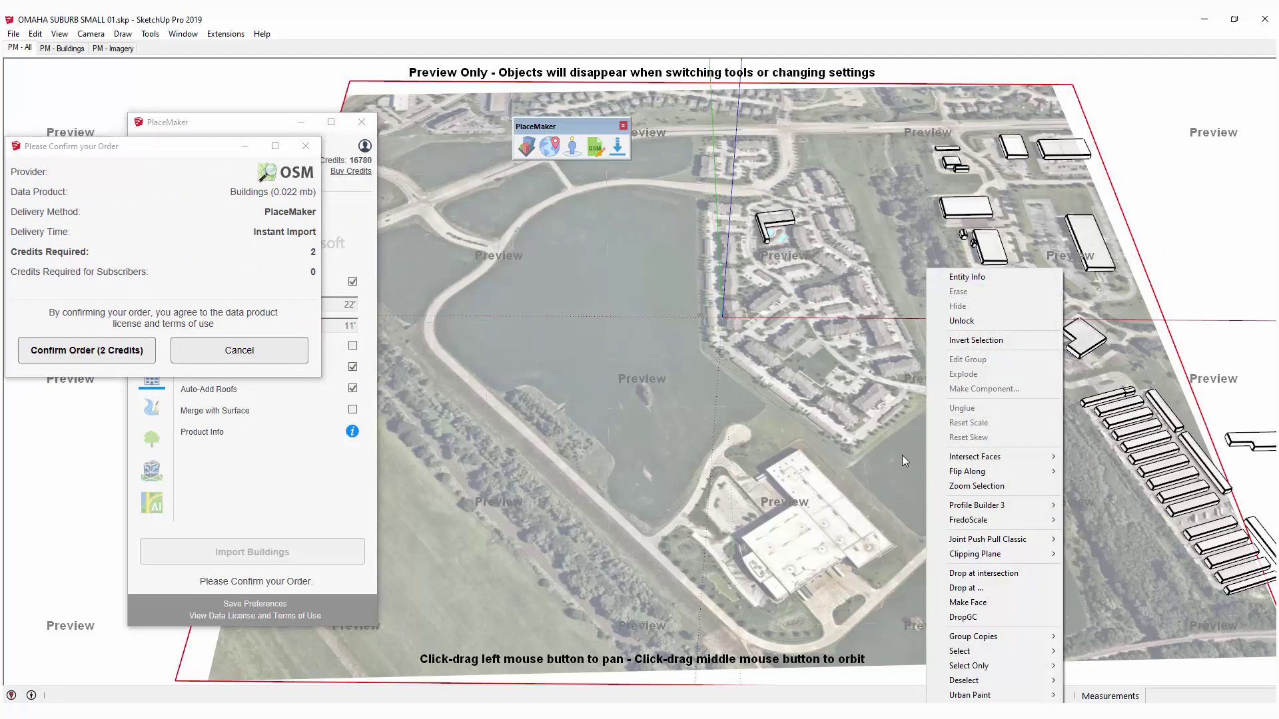
scroll(879, 436, "down", 3)
middle_click_drag(865, 440, 1009, 376)
middle_click_drag(805, 337, 516, 283)
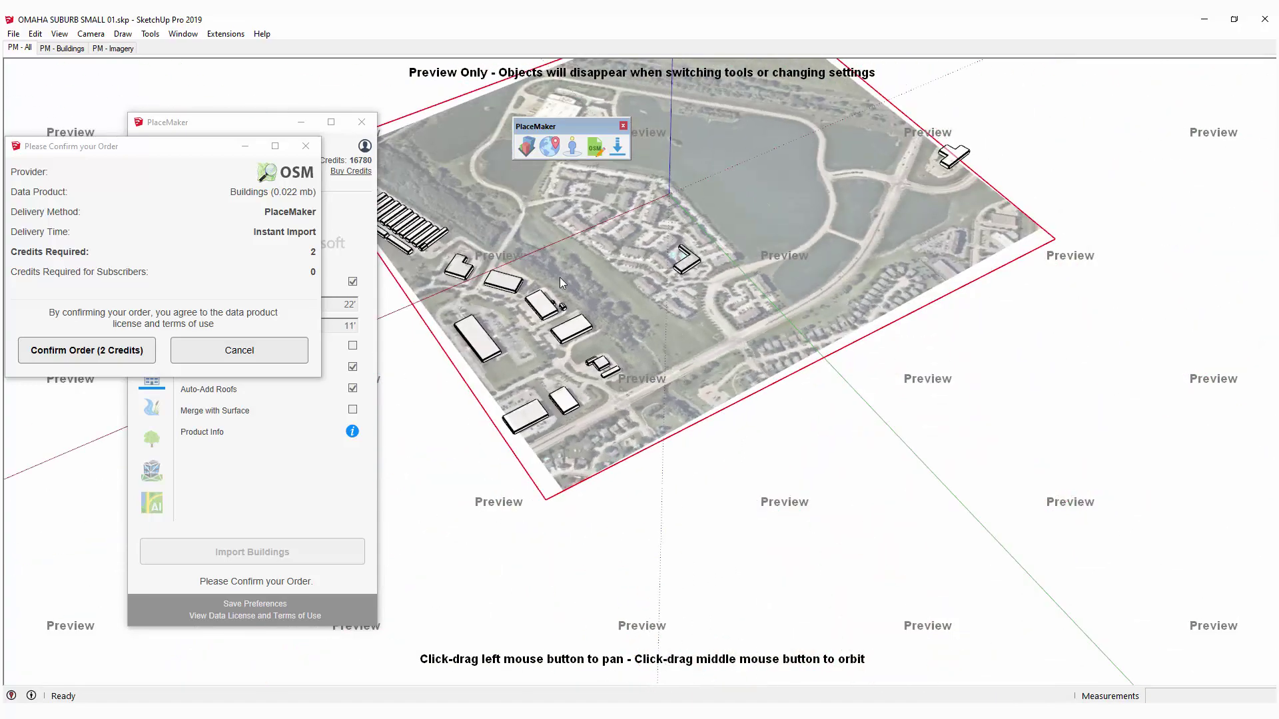
left_click_drag(566, 282, 641, 396)
right_click(667, 434)
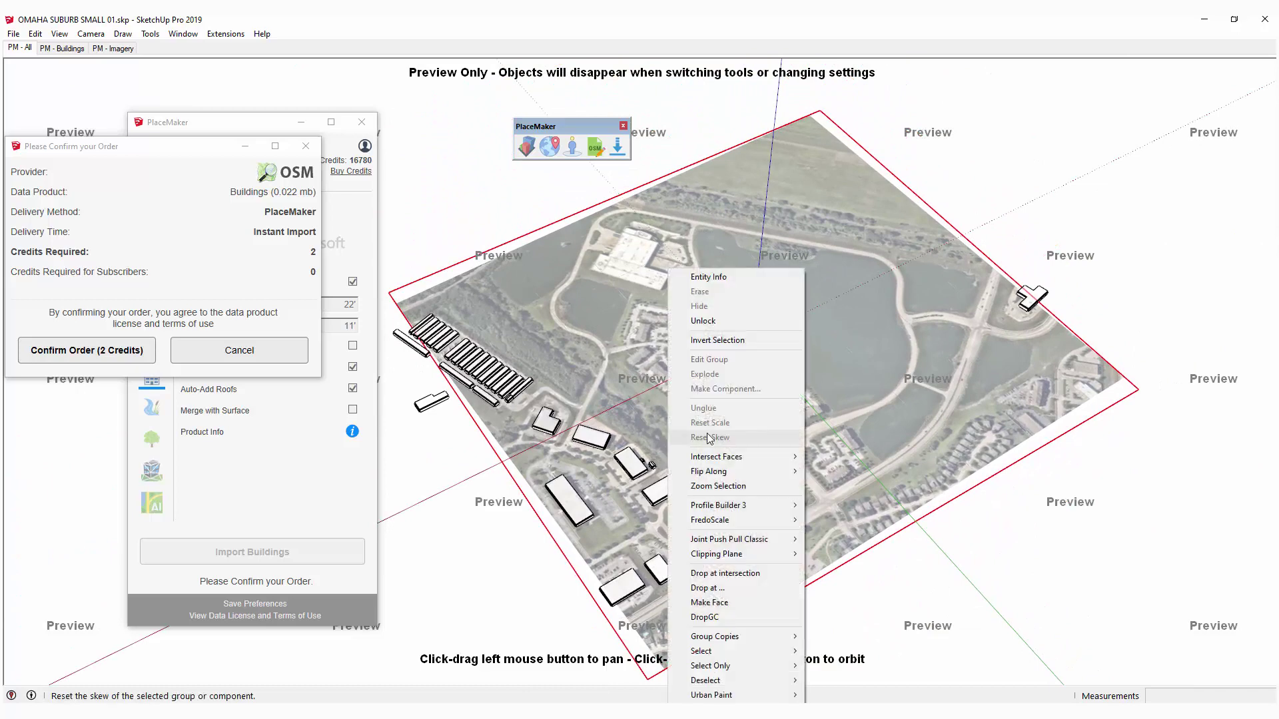
left_click_drag(641, 456, 643, 459)
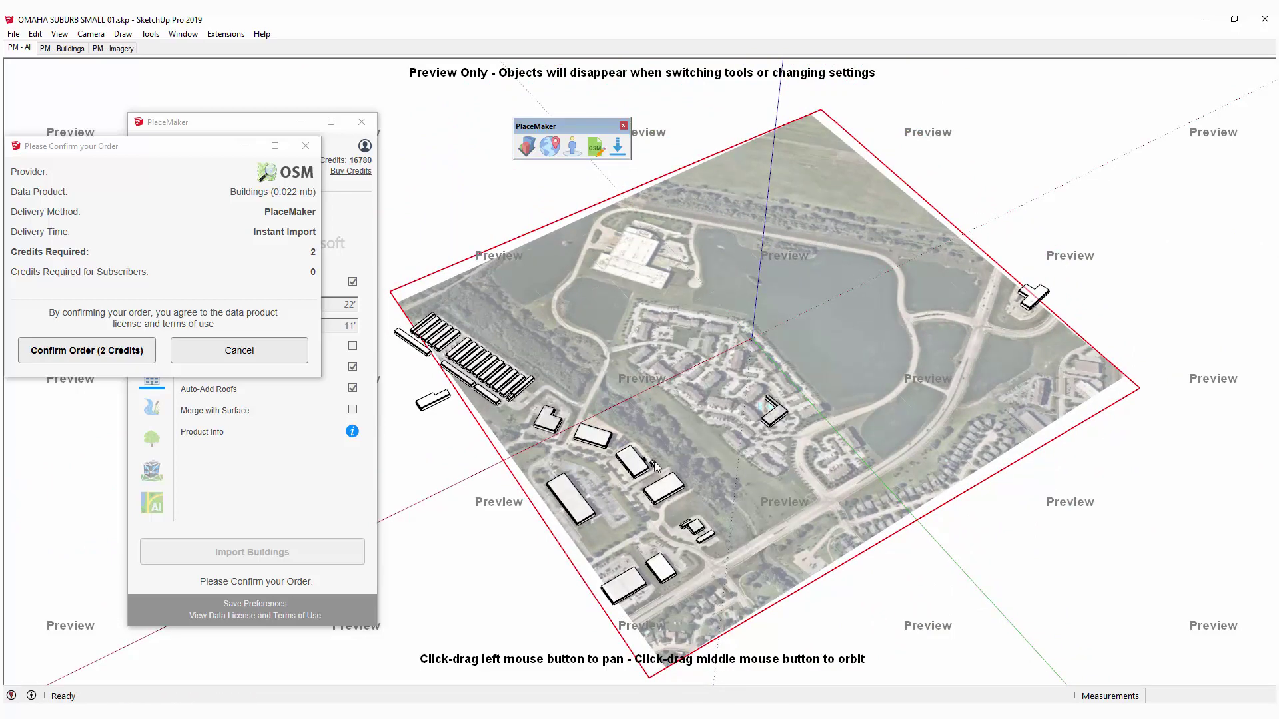
left_click(257, 352)
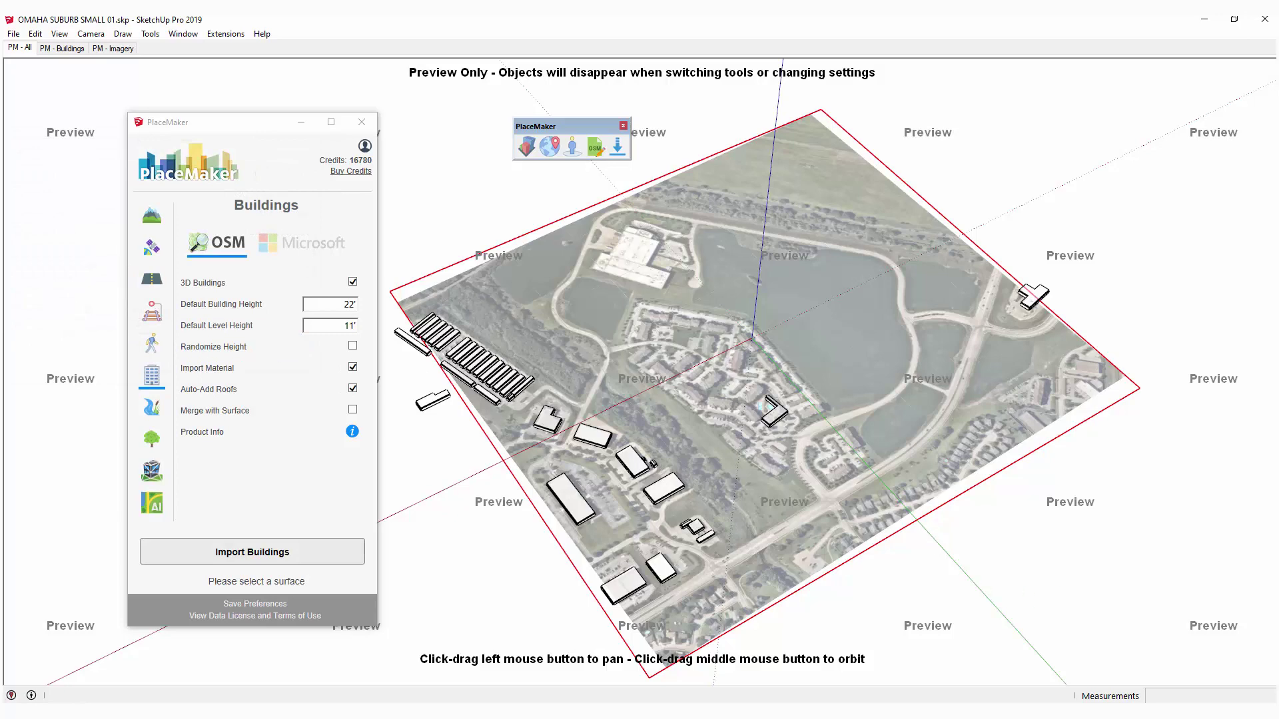
Discard the OSM preview, switch the source to Microsoft, and import 163 buildings for 66 credits
key("space")
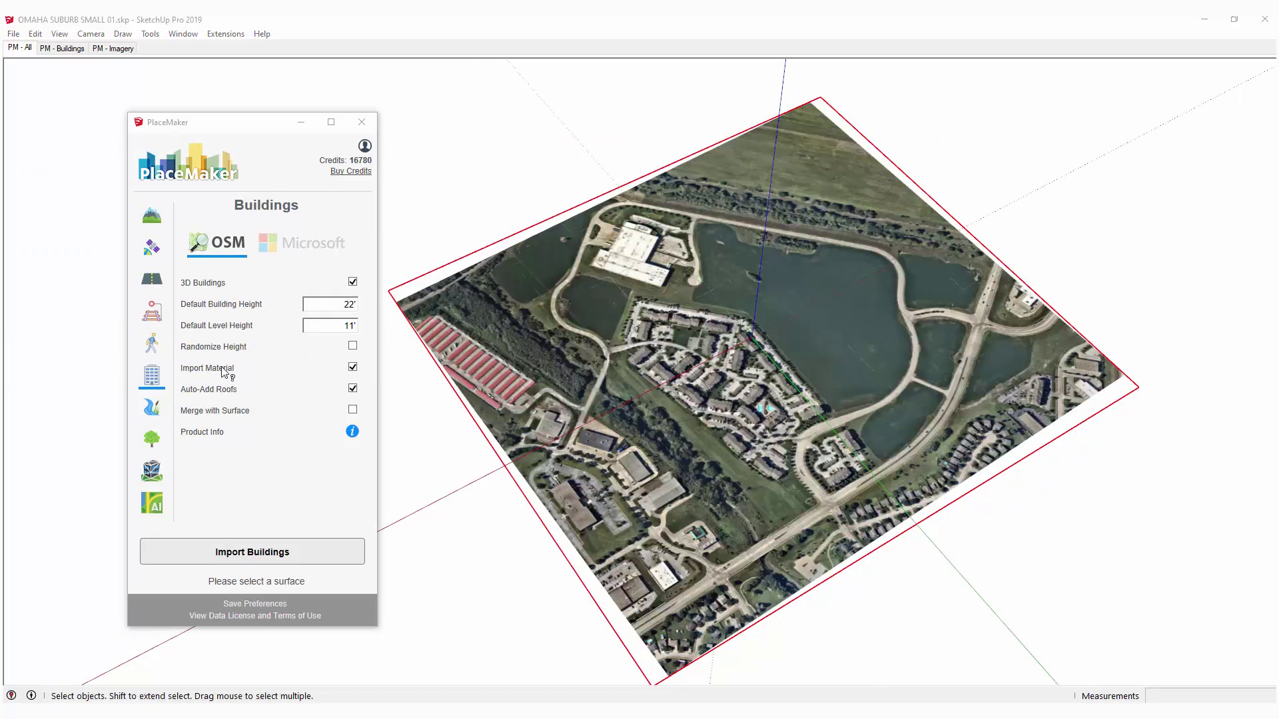
left_click(152, 377)
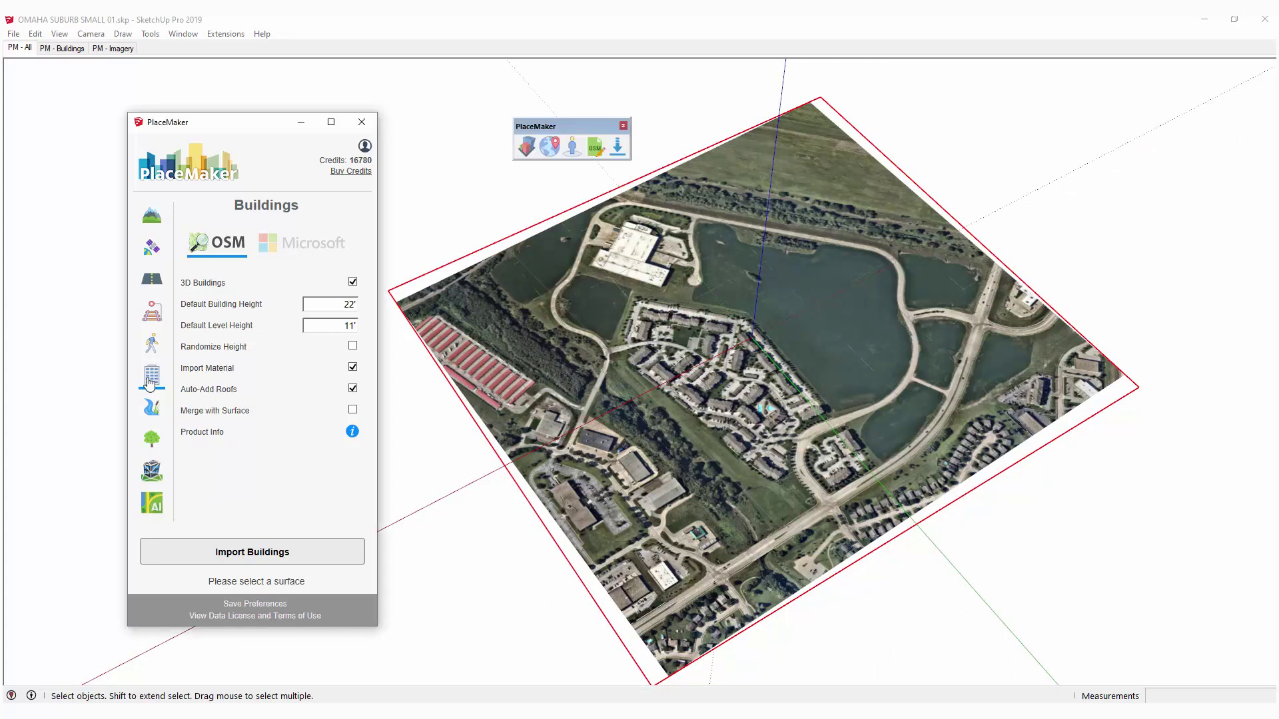
left_click(276, 245)
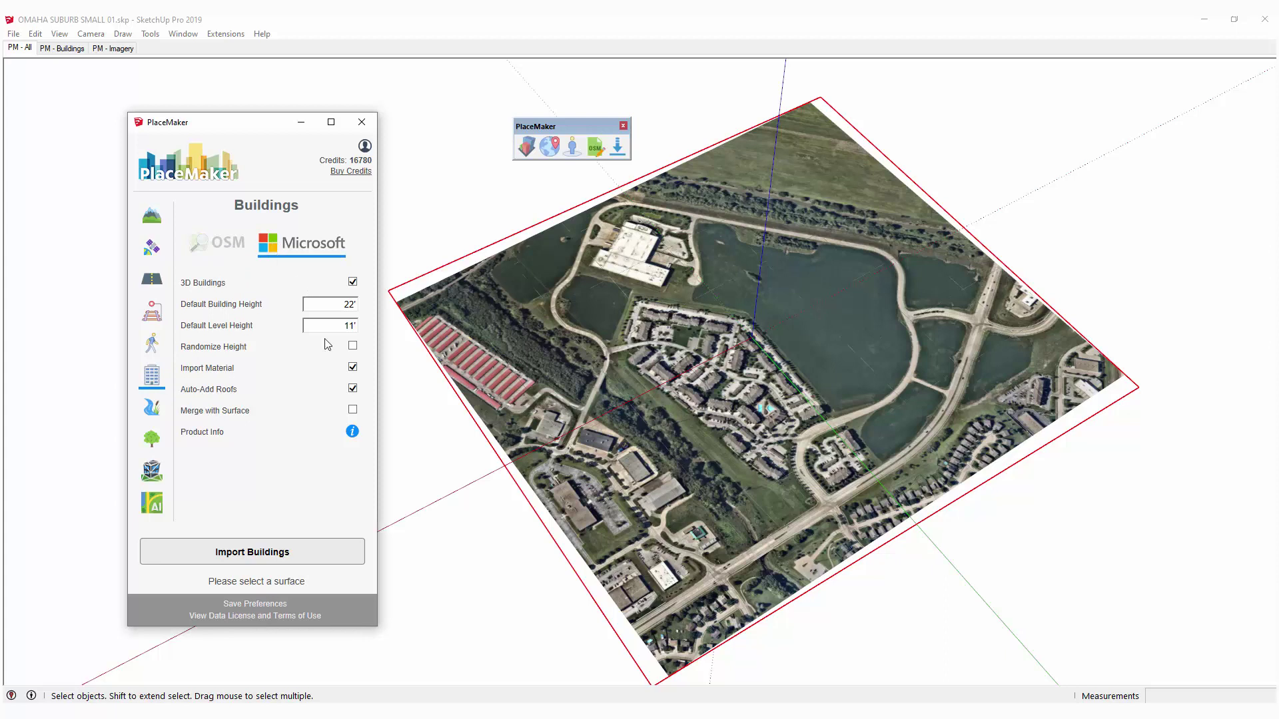
left_click(318, 559)
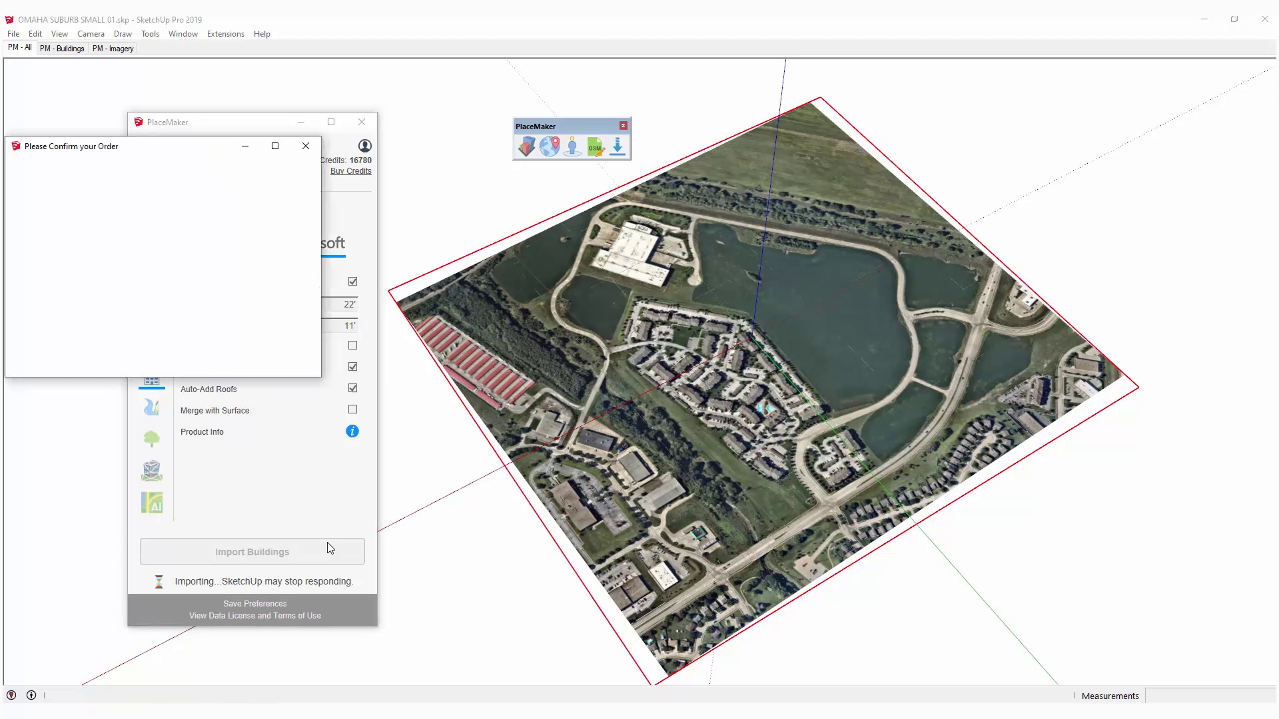
left_click_drag(178, 147, 1037, 118)
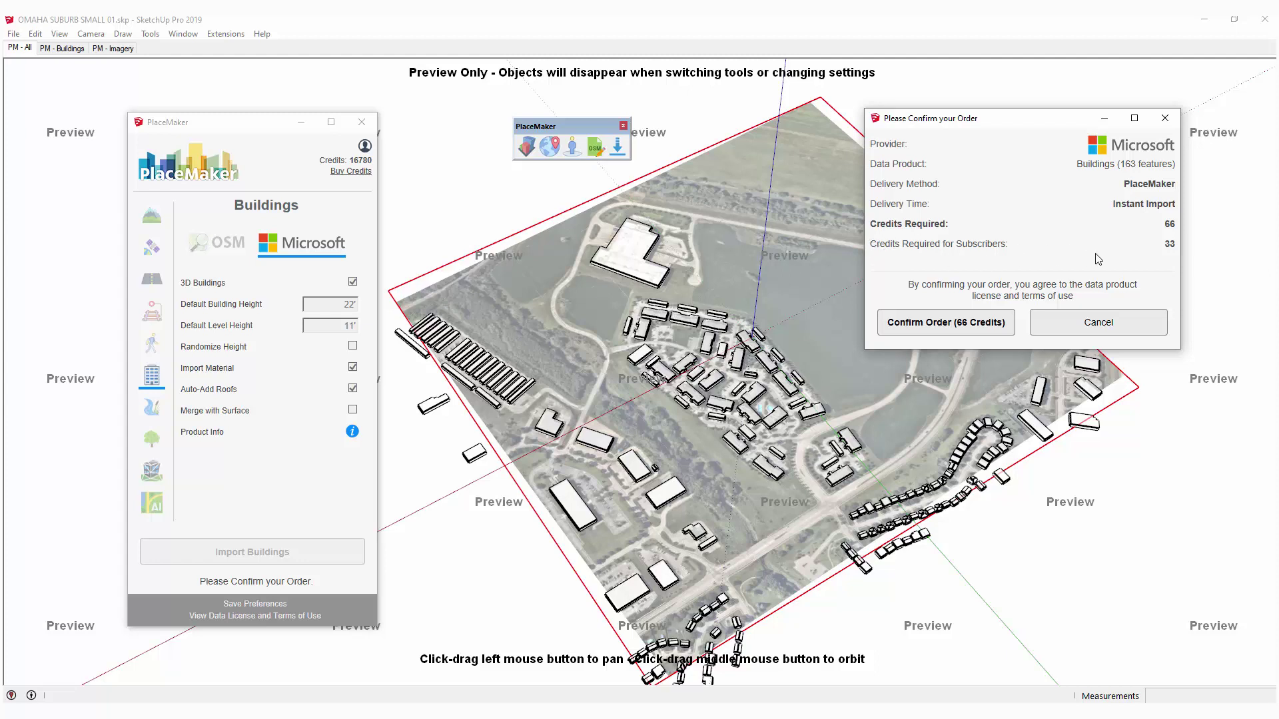
left_click_drag(1172, 243, 868, 246)
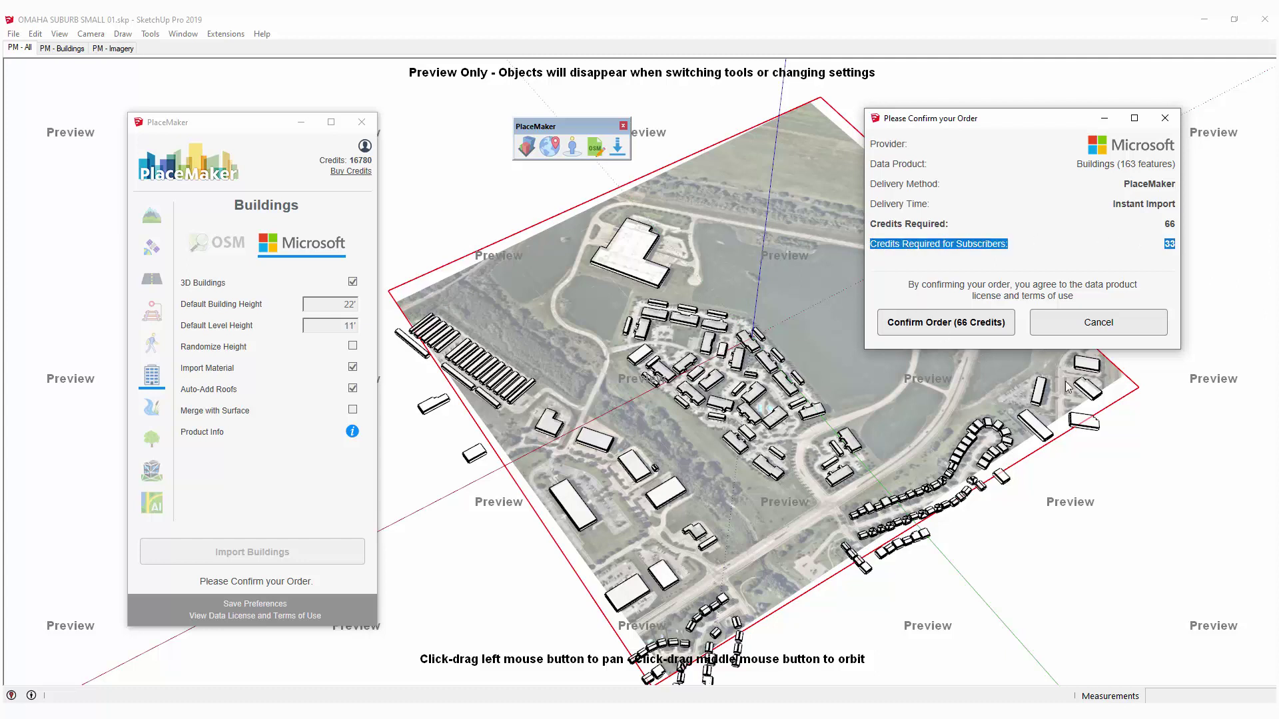
left_click(978, 335)
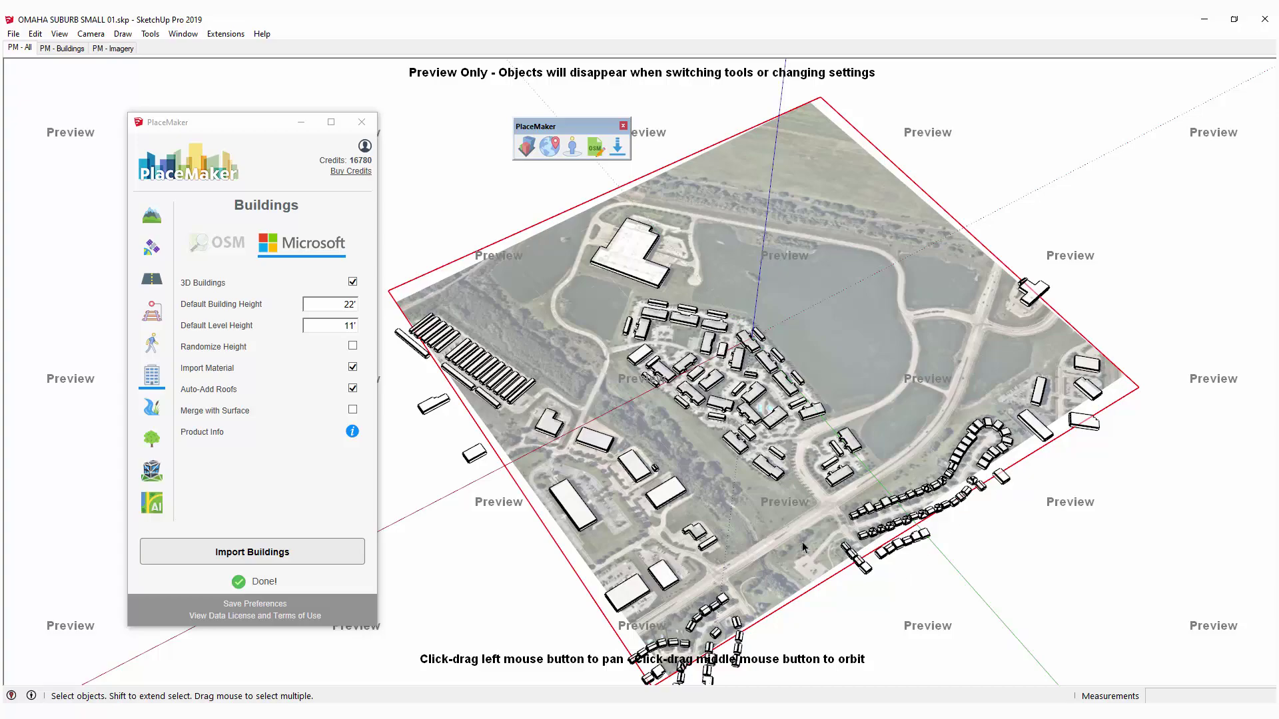
Orbit, zoom and pan around the office park and pond cluster to review the Microsoft buildings
middle_click_drag(888, 454, 599, 373)
scroll(1006, 408, "up", 3)
scroll(480, 358, "up", 5)
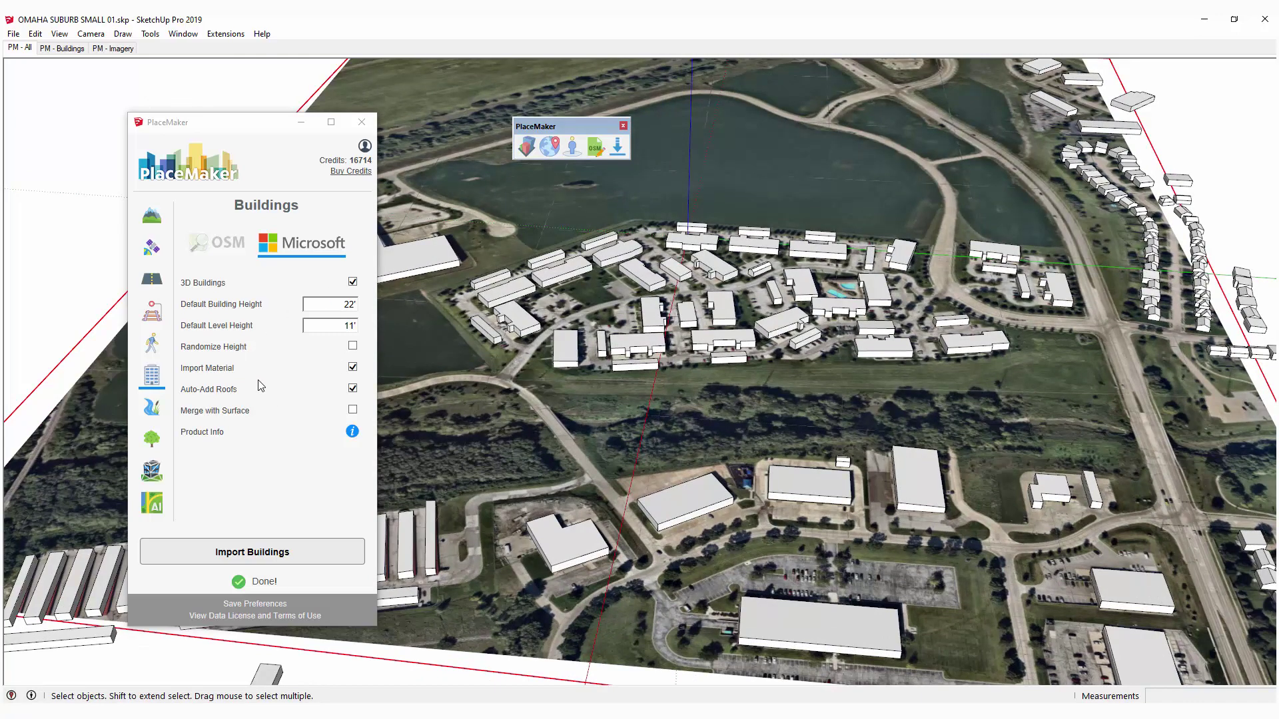
middle_click_drag(711, 476, 829, 429)
scroll(795, 433, "down", 3)
middle_click_drag(518, 384, 529, 399)
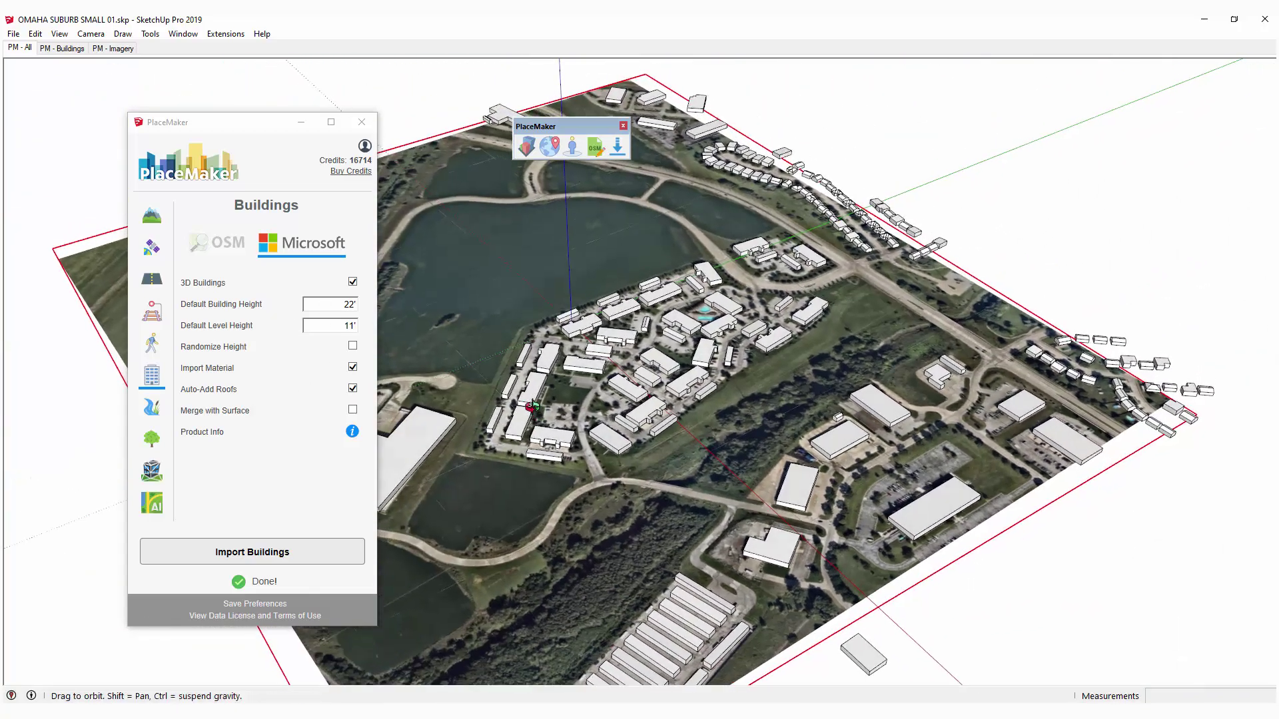
scroll(533, 442, "up", 5)
middle_click_drag(532, 448, 812, 425)
scroll(832, 420, "down", 3)
middle_click_drag(873, 366, 837, 385, "shift")
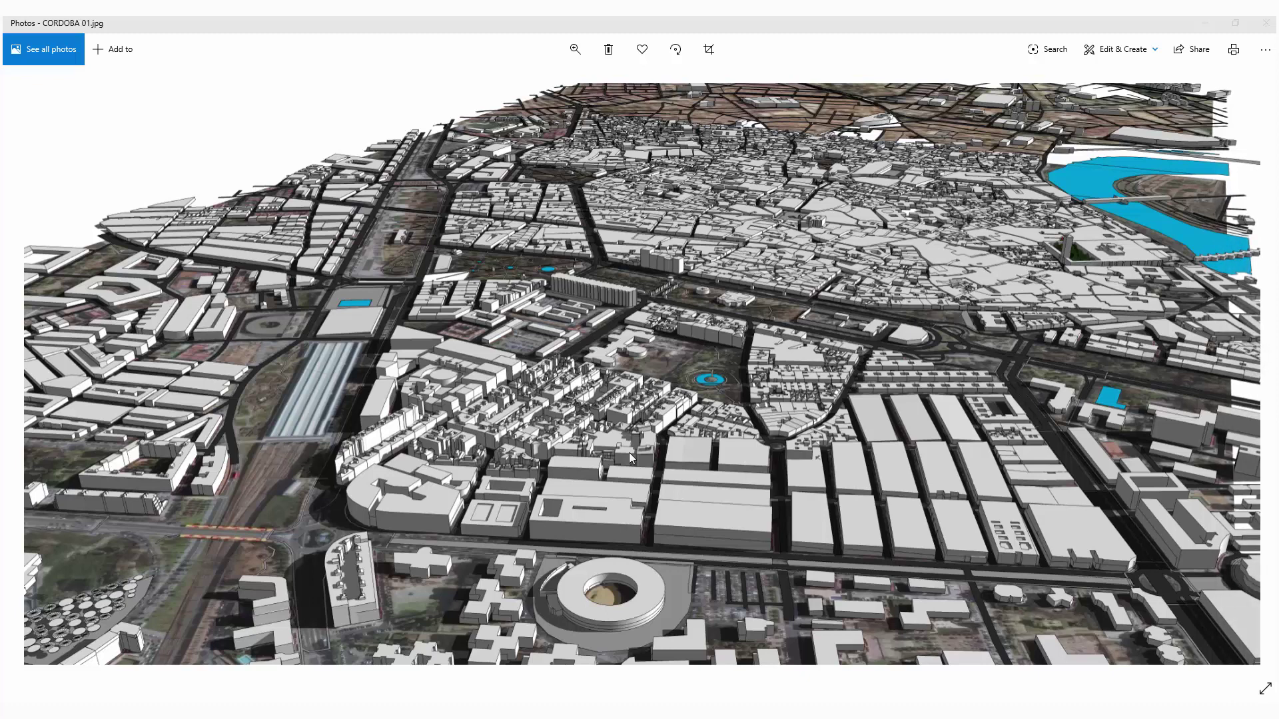
Page through DUBAI, LONDON 01, MADRID 01, MUMBAI 01, Seoul and VANCOUVER EXAMPLE 01 images
left_click(1248, 377)
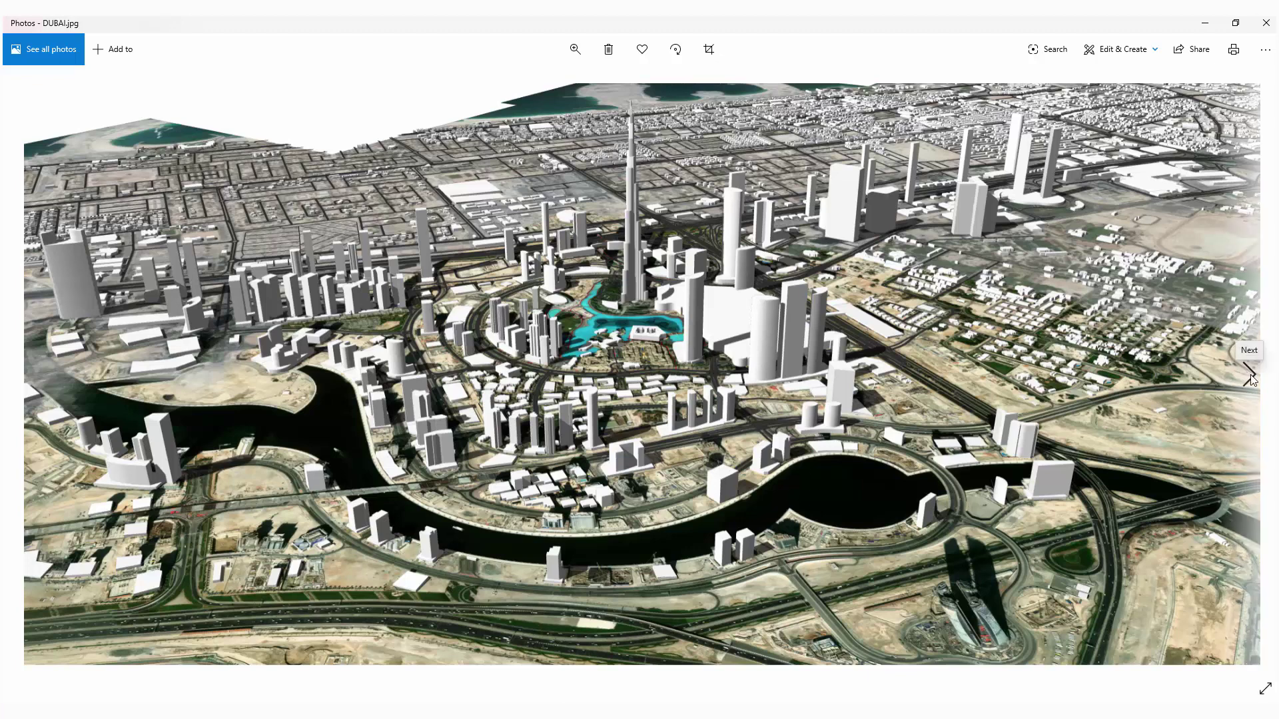
left_click(1250, 376)
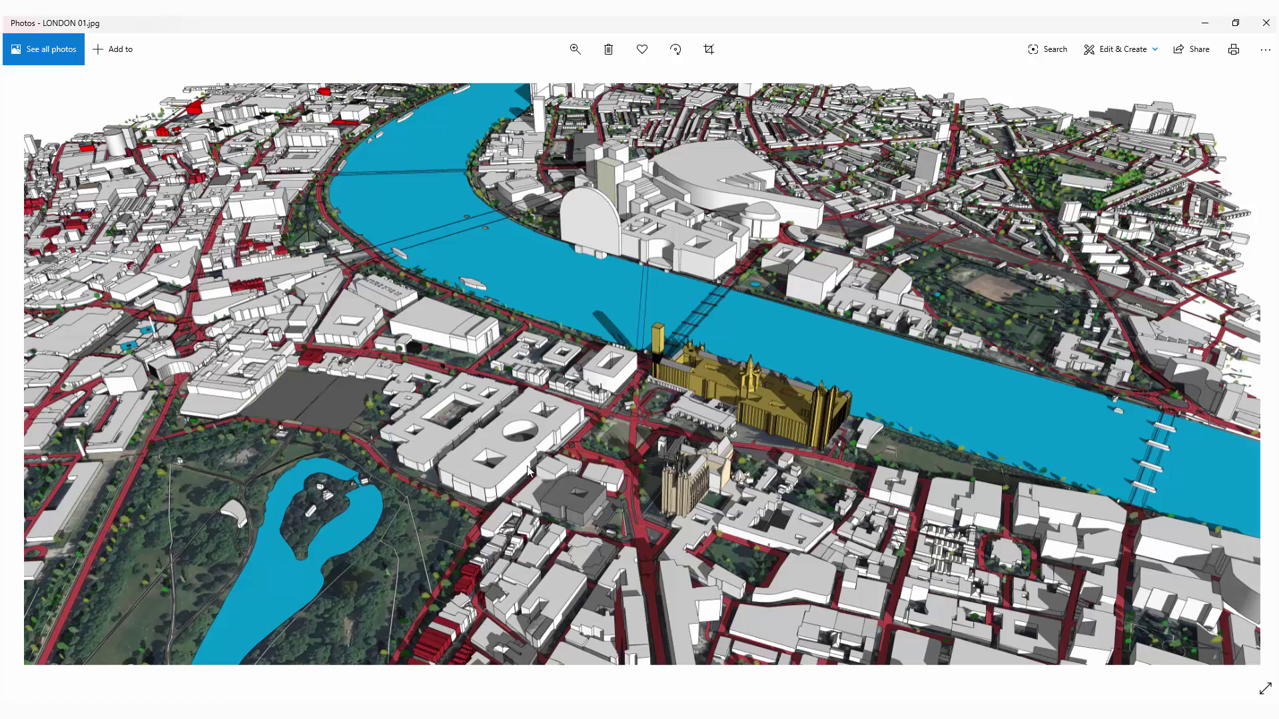
left_click(1245, 374)
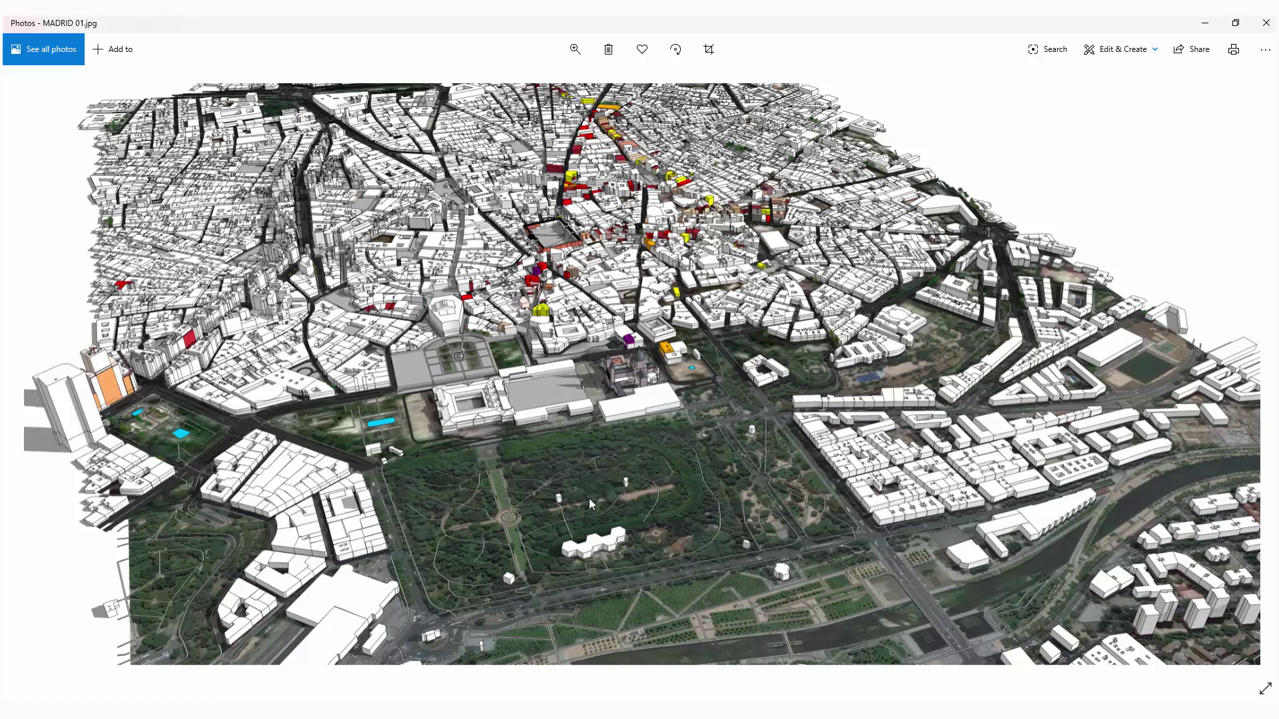
left_click(1248, 375)
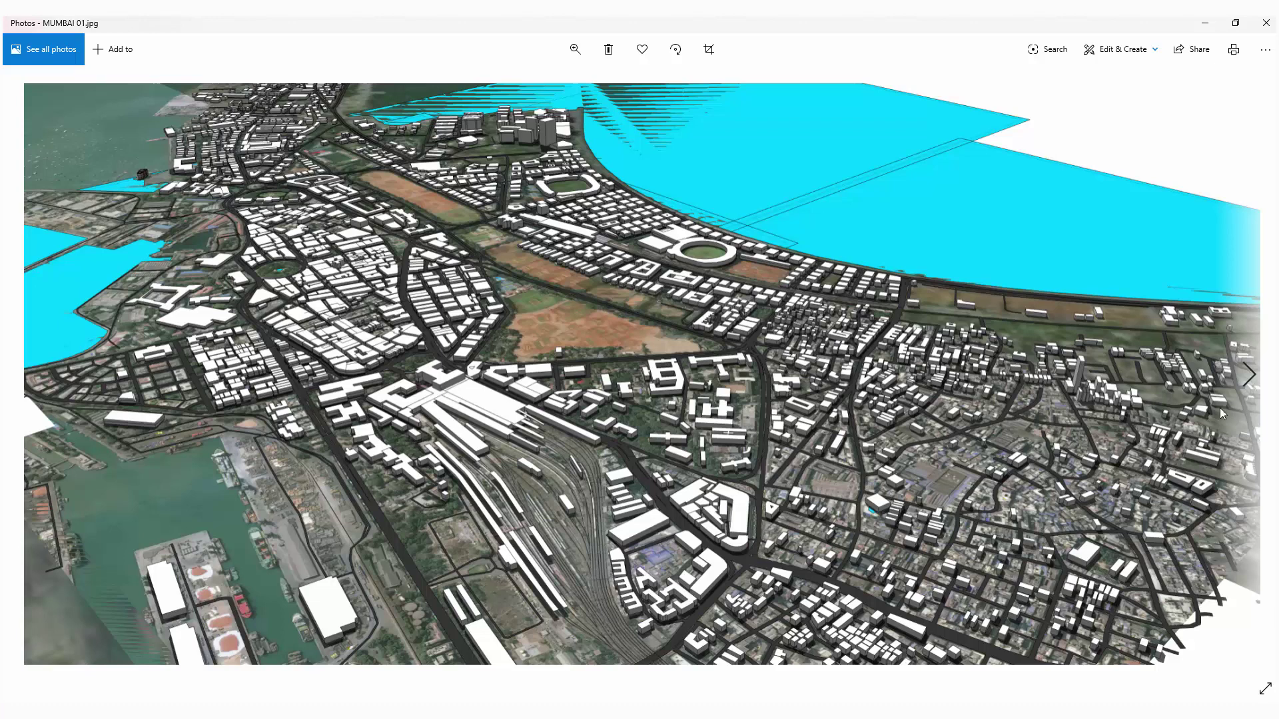
left_click(1249, 377)
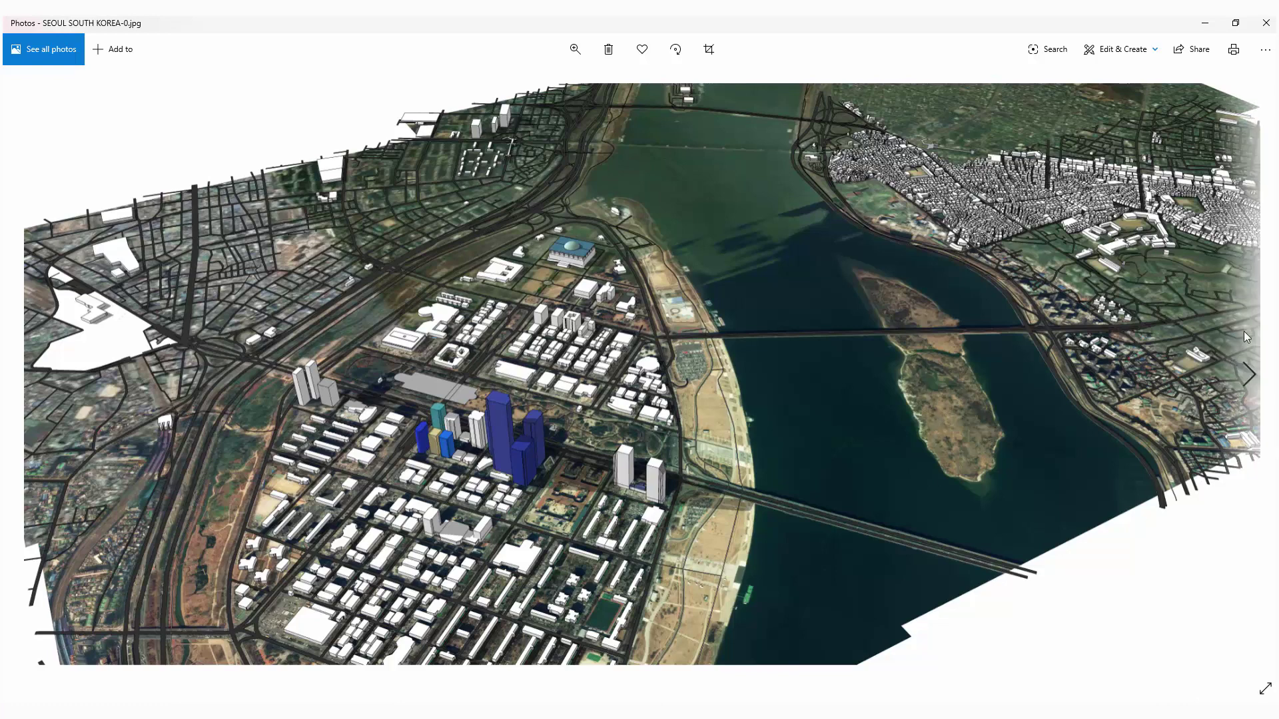
left_click(1250, 377)
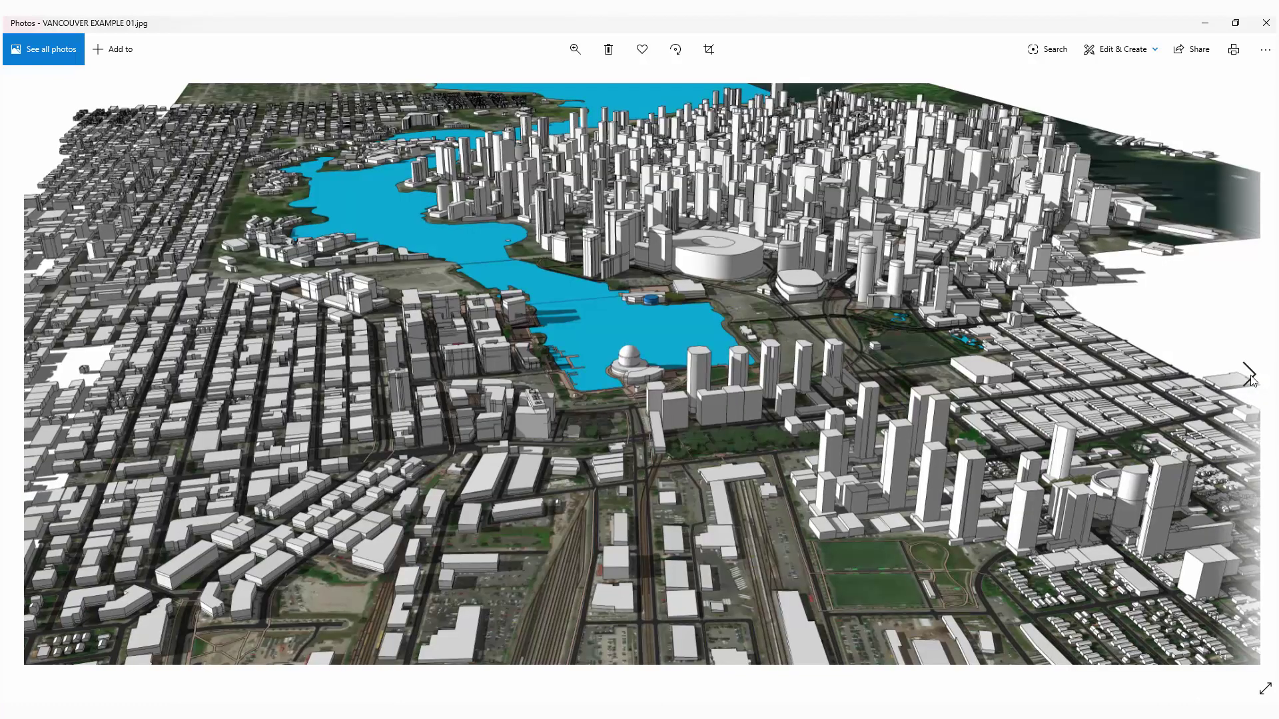